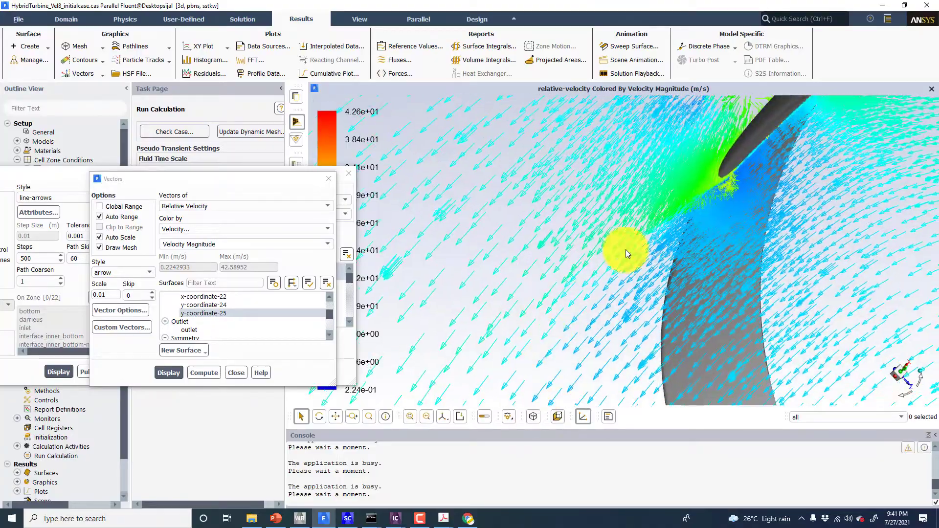
# Examine the relative velocity vectors around the turbine blades up close and from several angles
pyautogui.moveTo(633, 242); pyautogui.dragTo(478, 254)
pyautogui.scroll(3, 664, 326)
pyautogui.moveTo(664, 327); pyautogui.dragTo(523, 236)
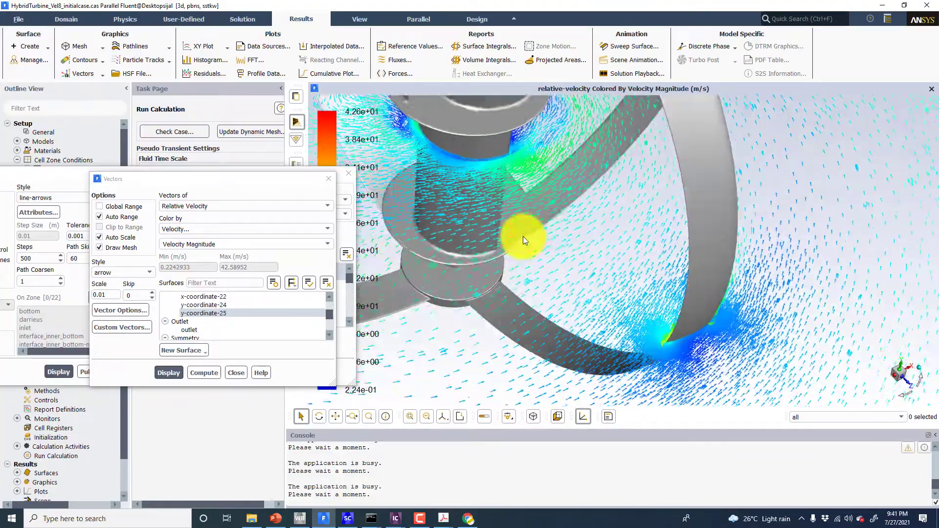
pyautogui.scroll(3, 602, 295)
pyautogui.moveTo(615, 298); pyautogui.dragTo(641, 214)
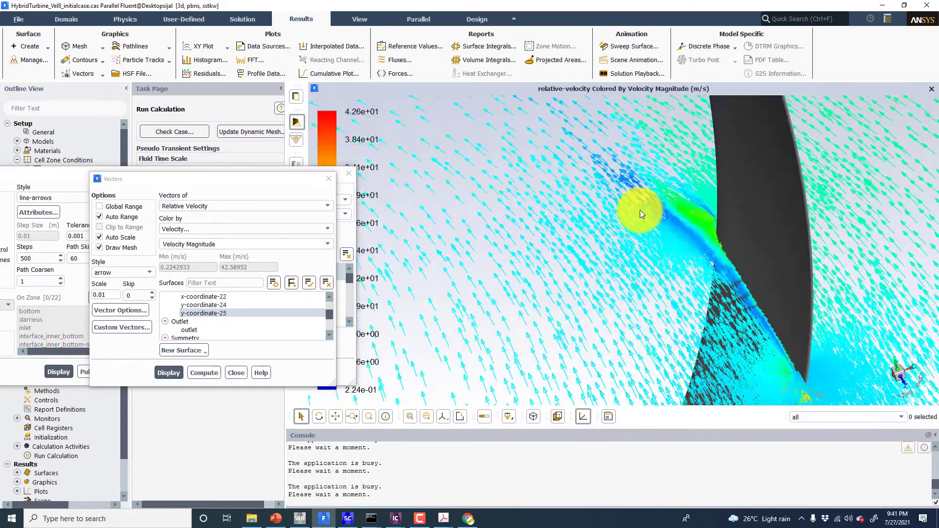
pyautogui.moveTo(749, 277); pyautogui.dragTo(730, 334)
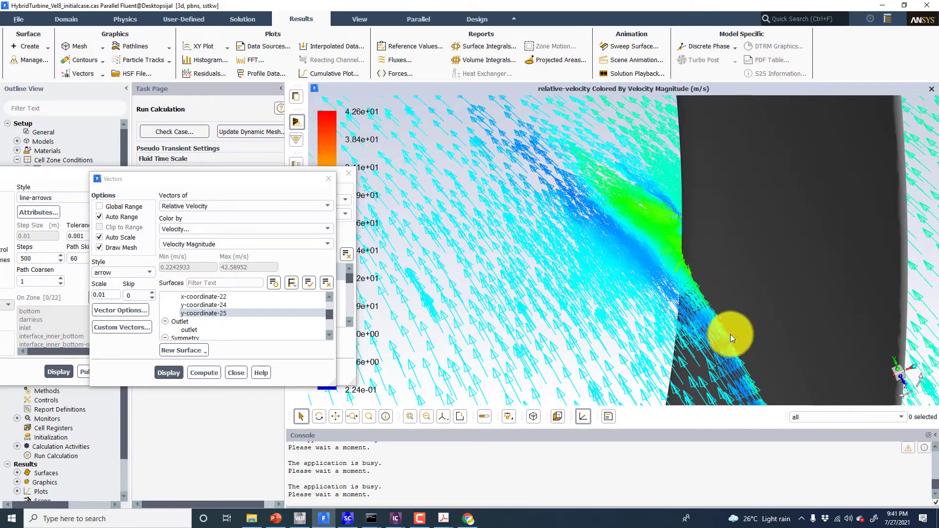
pyautogui.moveTo(653, 275); pyautogui.dragTo(725, 328)
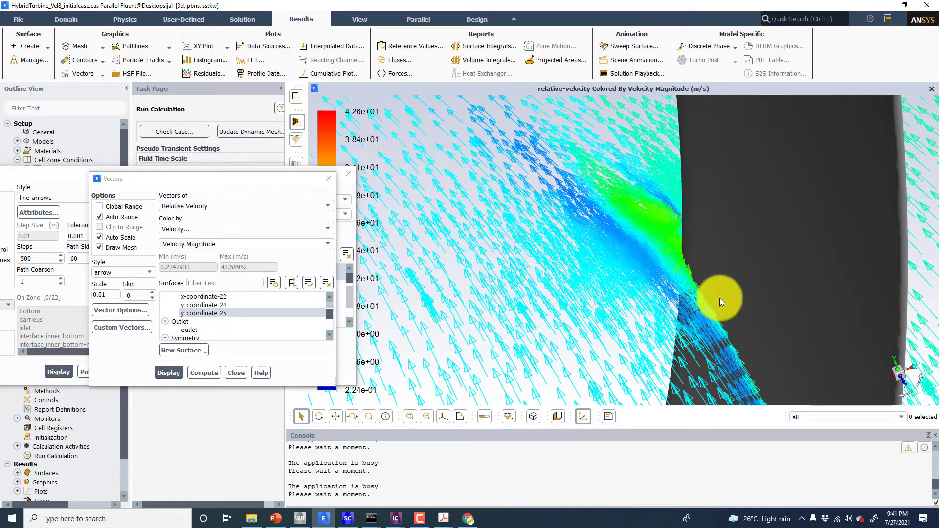
pyautogui.moveTo(584, 215); pyautogui.dragTo(433, 368)
# Switch to the project3 mesh in ICEM CFD and examine the surface mesh of the whole turbine rotor
pyautogui.moveTo(394, 515)
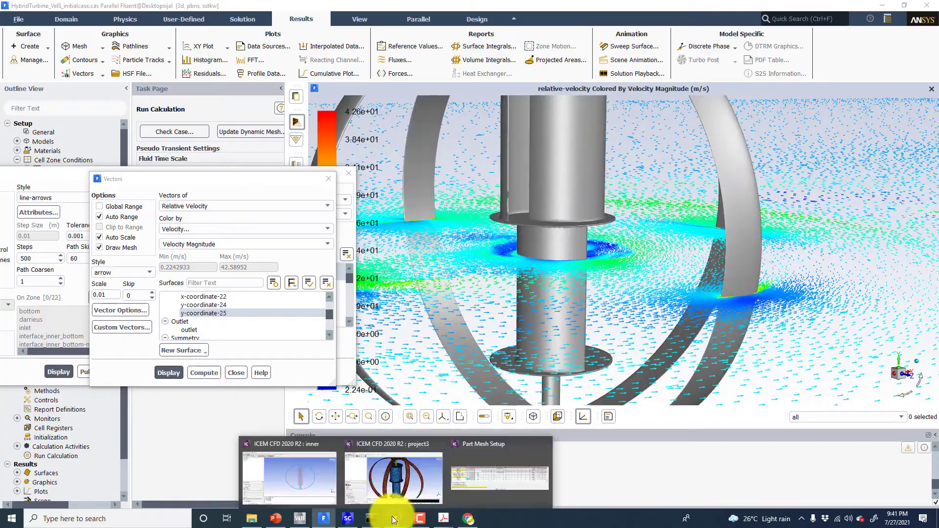
pyautogui.click(400, 479)
pyautogui.moveTo(484, 209); pyautogui.dragTo(449, 178, button='middle')
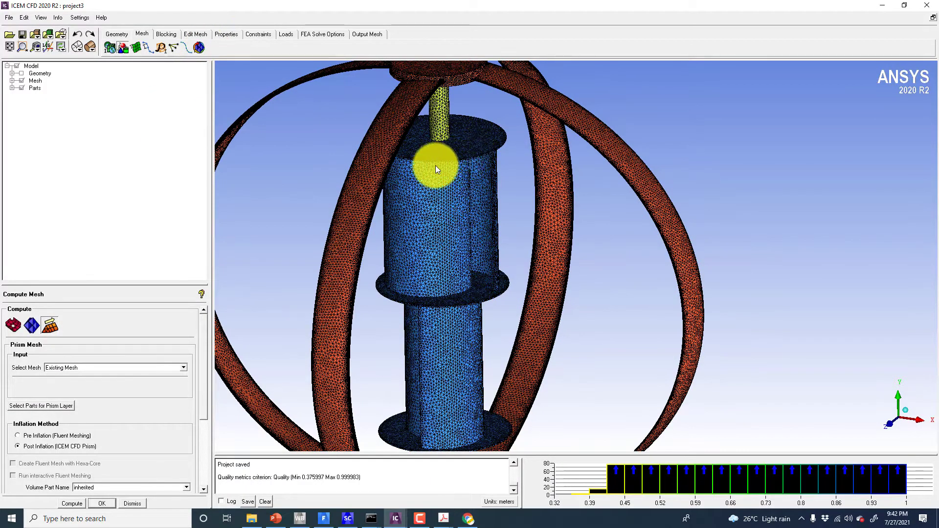
pyautogui.moveTo(453, 159); pyautogui.dragTo(458, 245)
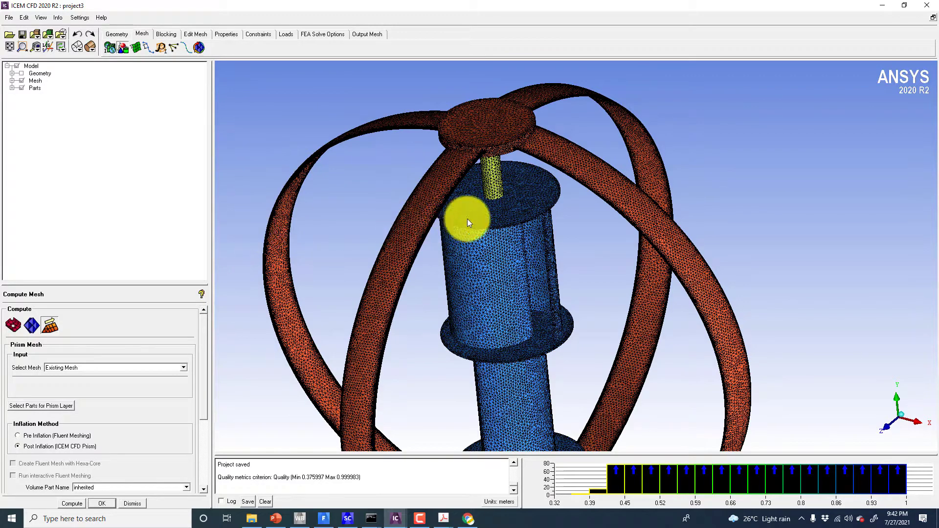
pyautogui.moveTo(492, 284); pyautogui.dragTo(468, 240, button='middle')
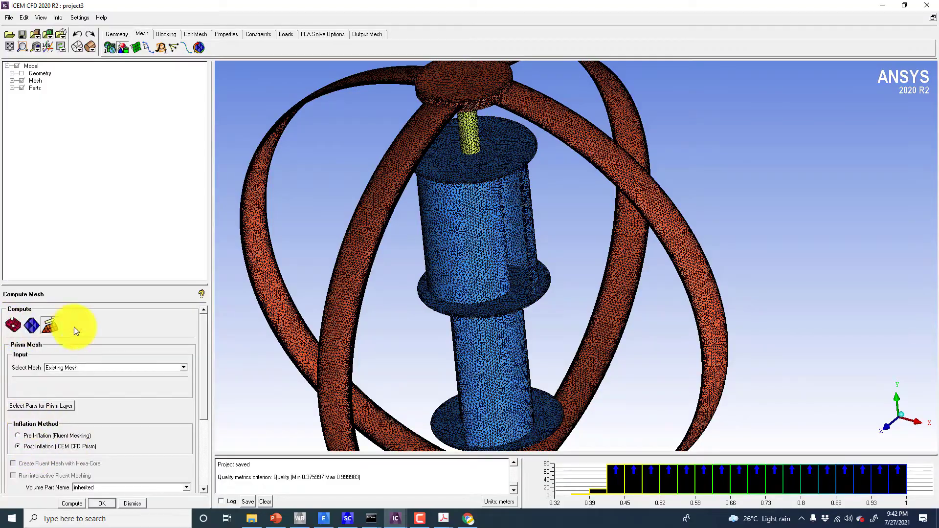
pyautogui.moveTo(421, 263); pyautogui.dragTo(497, 219)
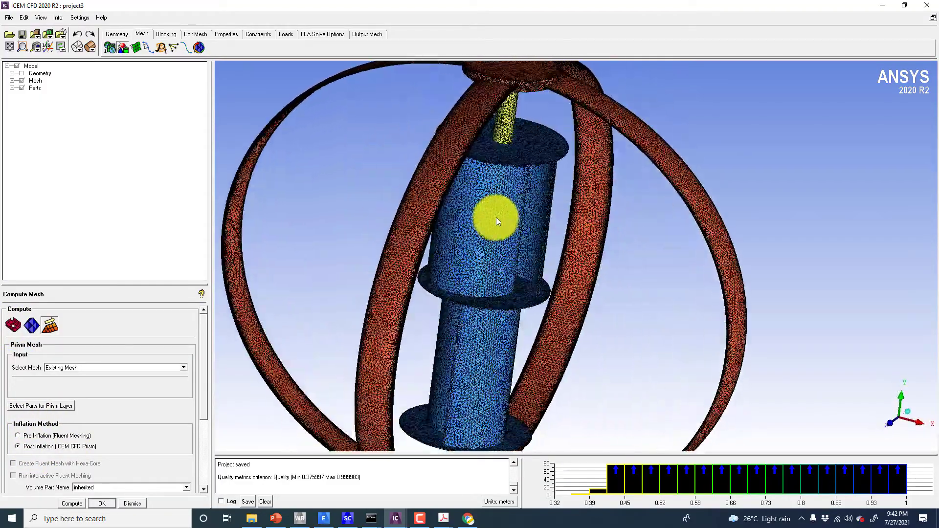
pyautogui.scroll(-5, 496, 221)
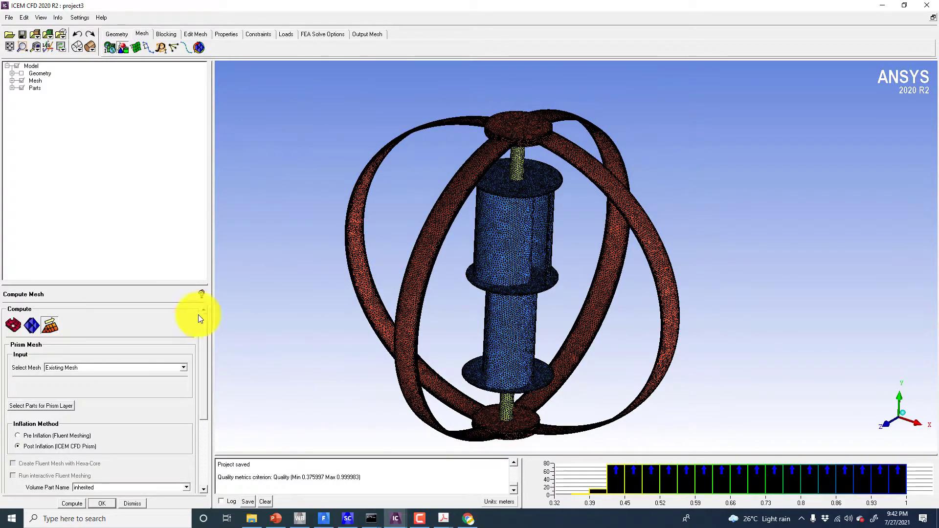
pyautogui.moveTo(509, 255); pyautogui.dragTo(440, 259)
pyautogui.click(116, 34)
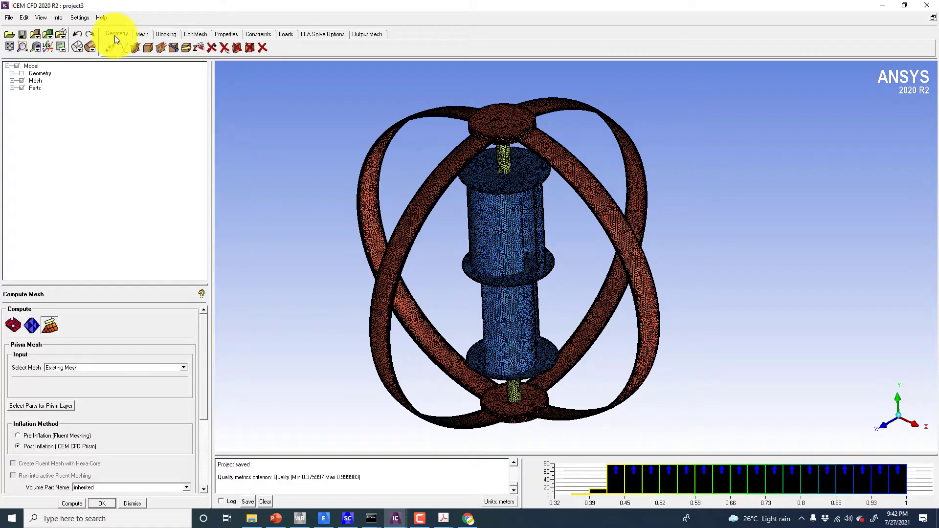
# Examine the surface mesh density along the blade edges and on the central Savonius rotor at close range
pyautogui.scroll(2, 379, 215)
pyautogui.moveTo(367, 166); pyautogui.dragTo(397, 292, button='right')
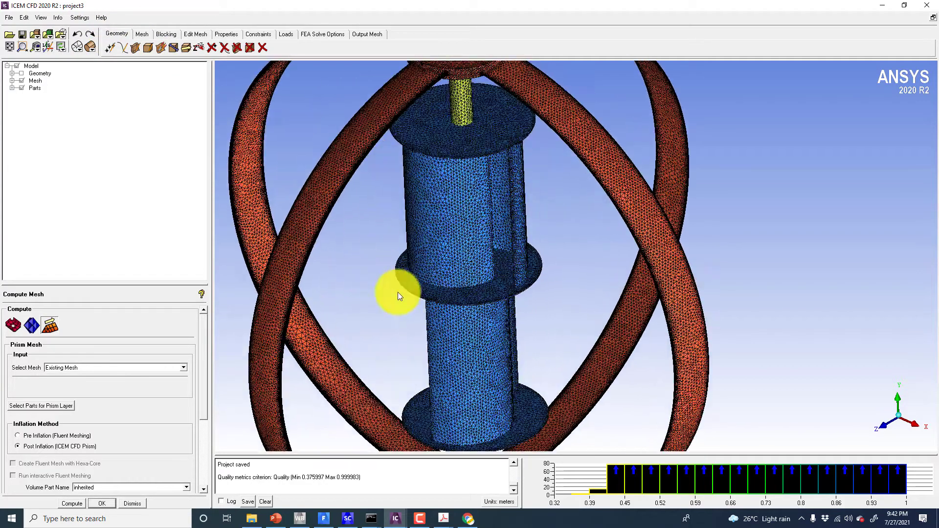
pyautogui.moveTo(398, 292); pyautogui.dragTo(505, 348, button='middle')
pyautogui.moveTo(481, 113); pyautogui.dragTo(471, 301, button='right')
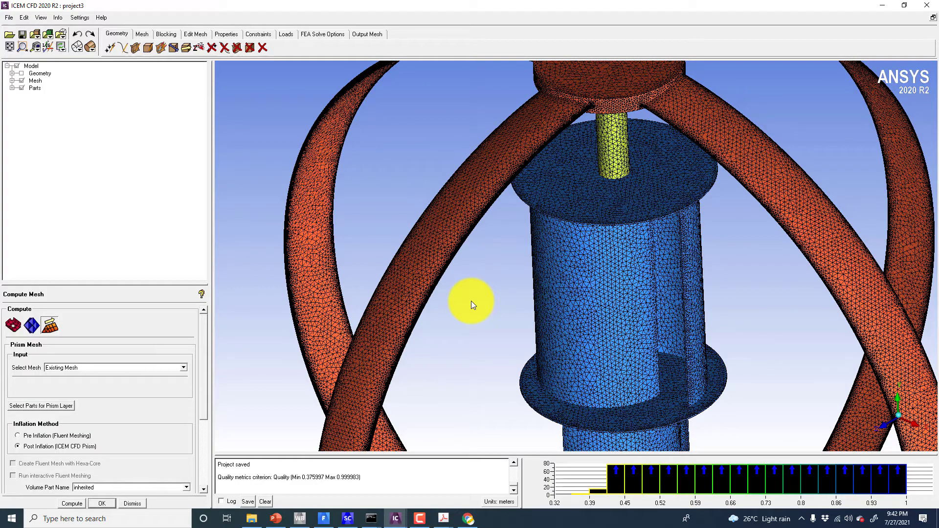
pyautogui.moveTo(455, 286); pyautogui.dragTo(505, 306)
pyautogui.moveTo(505, 161); pyautogui.dragTo(373, 295, button='right')
pyautogui.moveTo(373, 294); pyautogui.dragTo(488, 264)
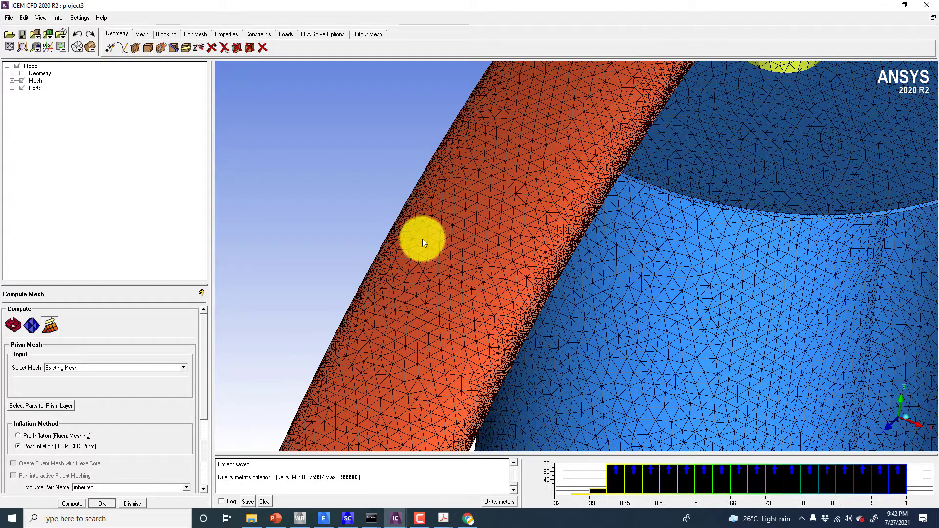
pyautogui.moveTo(503, 231); pyautogui.dragTo(387, 230)
pyautogui.moveTo(453, 271); pyautogui.dragTo(576, 203)
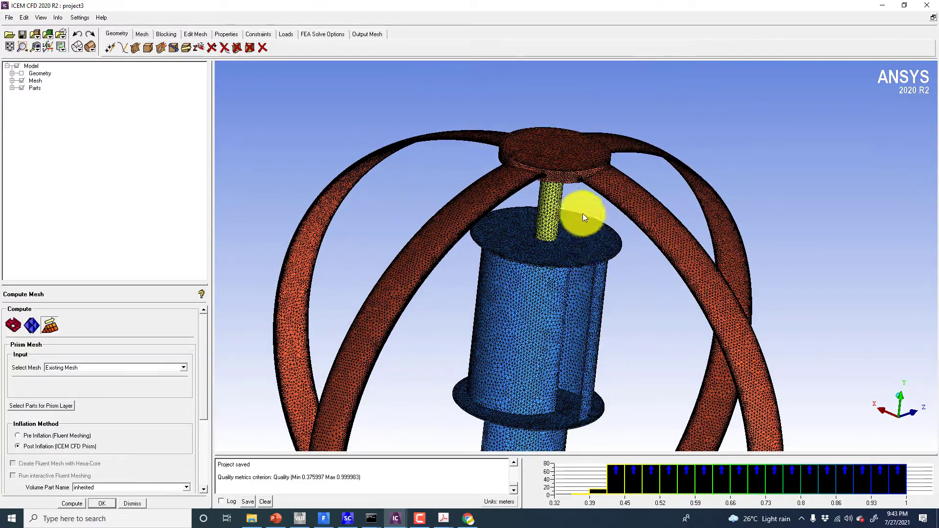
pyautogui.moveTo(654, 168); pyautogui.dragTo(606, 132)
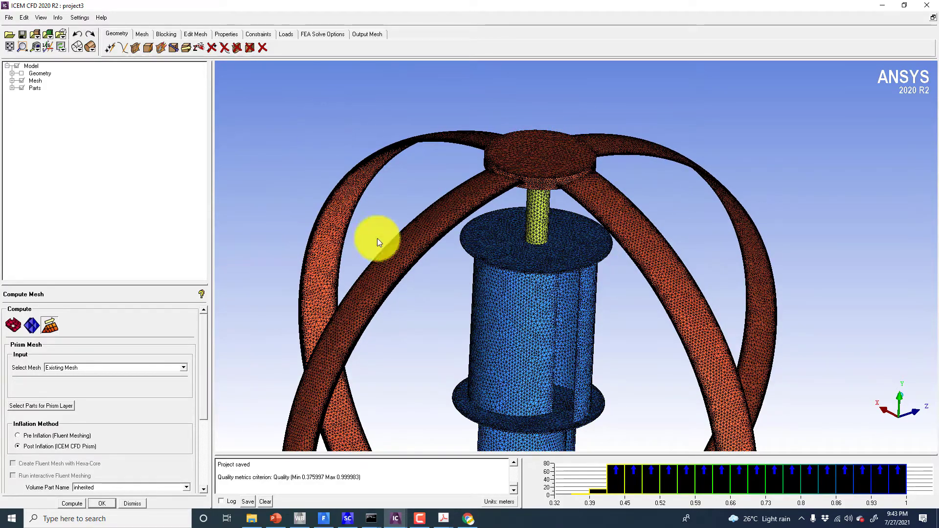
pyautogui.moveTo(418, 271); pyautogui.dragTo(421, 275)
pyautogui.moveTo(422, 274); pyautogui.dragTo(372, 235, button='middle')
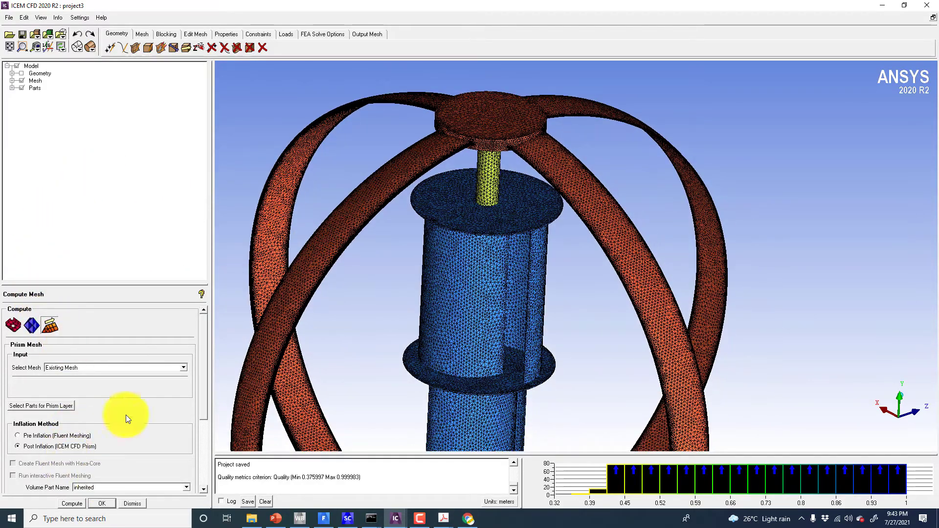
# Enable prism layers for the parts DARRIEUS, SAVONIUS, SHAFT_D and SHAFT_S in the part mesh setup and apply the settings
pyautogui.click(143, 34)
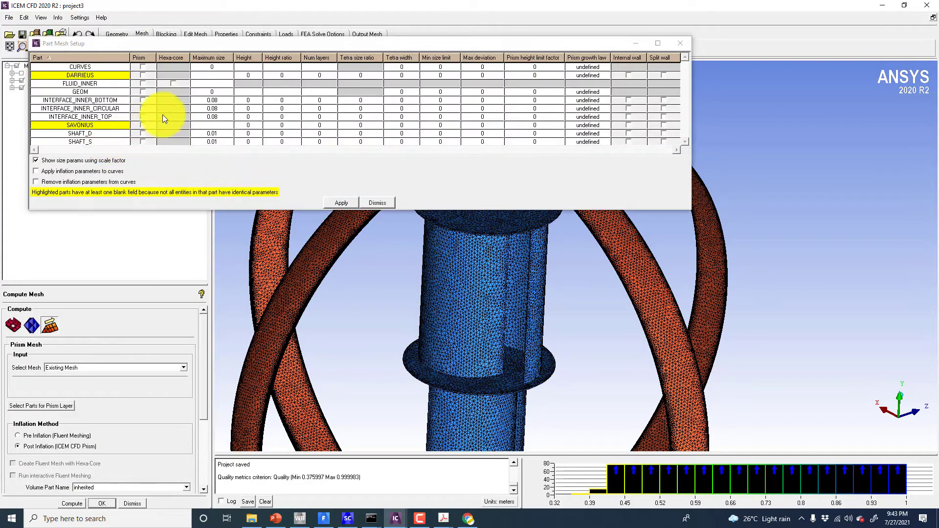
pyautogui.click(143, 75)
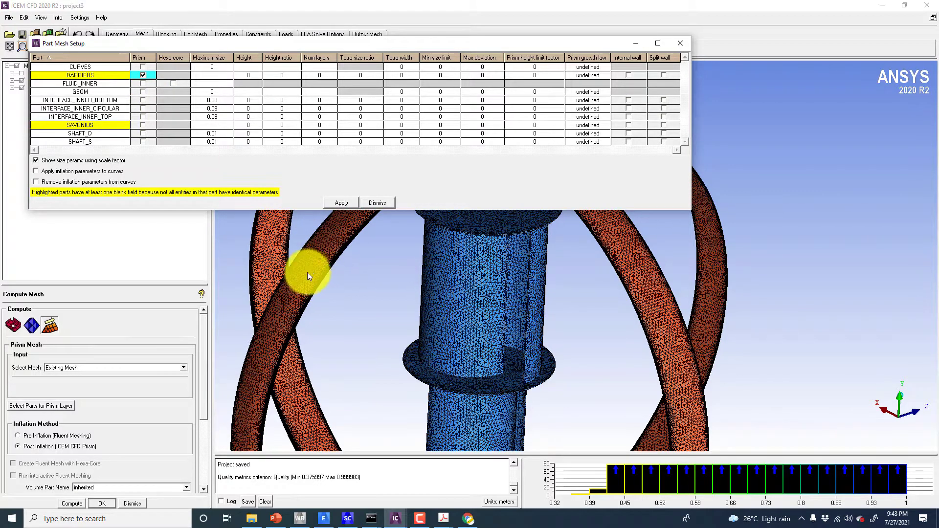
pyautogui.click(144, 125)
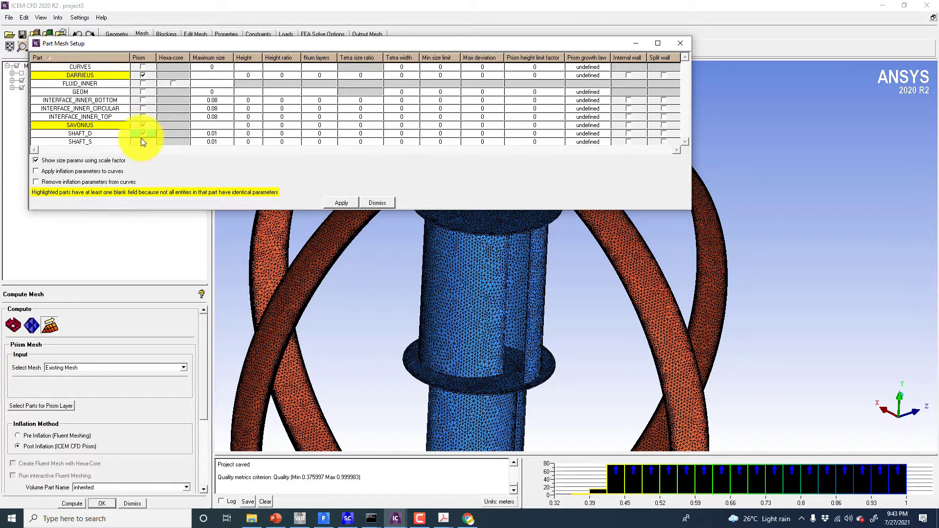
pyautogui.click(142, 141)
pyautogui.moveTo(474, 251); pyautogui.dragTo(519, 326, button='right')
pyautogui.moveTo(519, 326); pyautogui.dragTo(500, 418, button='middle')
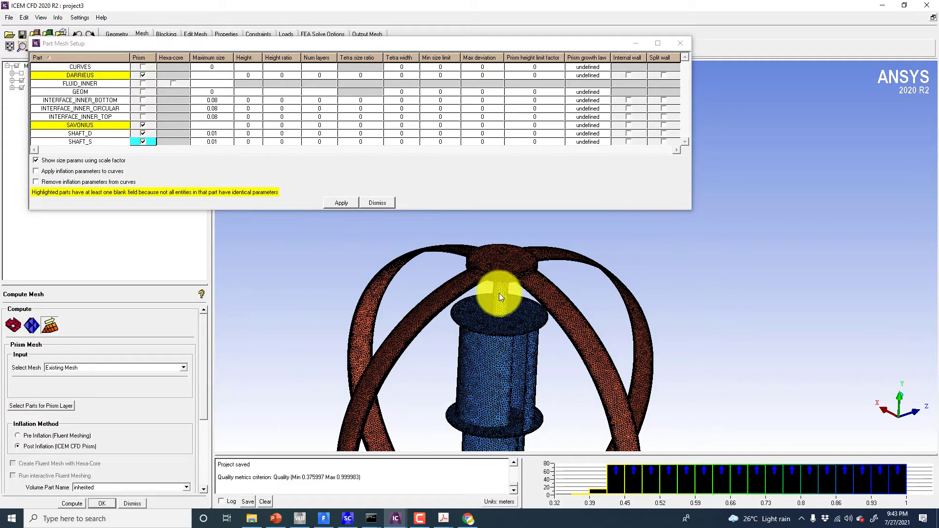
pyautogui.moveTo(499, 293); pyautogui.dragTo(505, 128, button='middle')
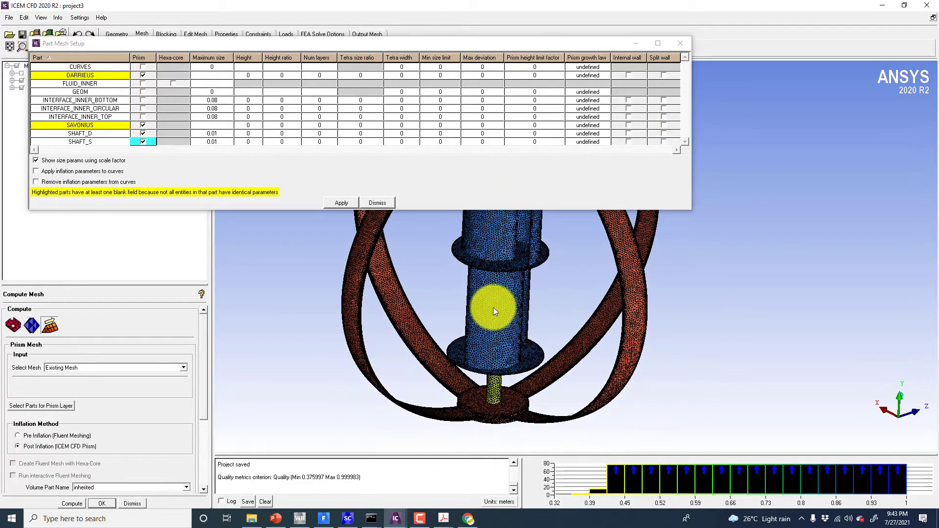
pyautogui.moveTo(493, 307); pyautogui.dragTo(380, 228)
pyautogui.click(353, 202)
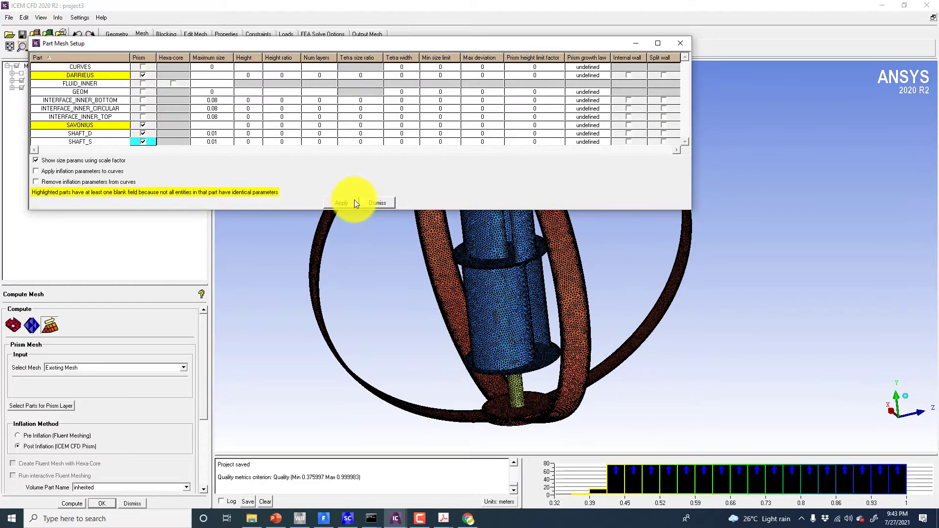
pyautogui.click(370, 202)
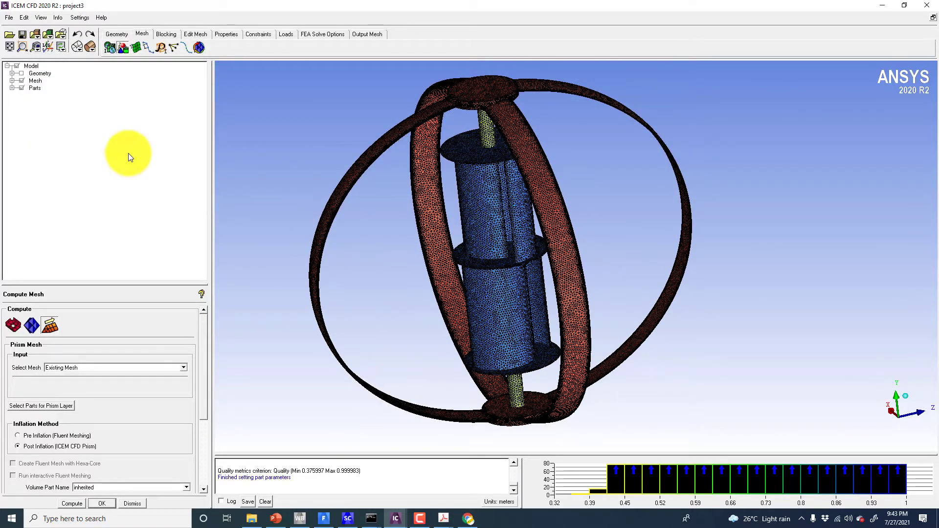
# Hide the SAVONIUS part and examine the mesh on the two shaft parts along the rotor axis
pyautogui.click(11, 88)
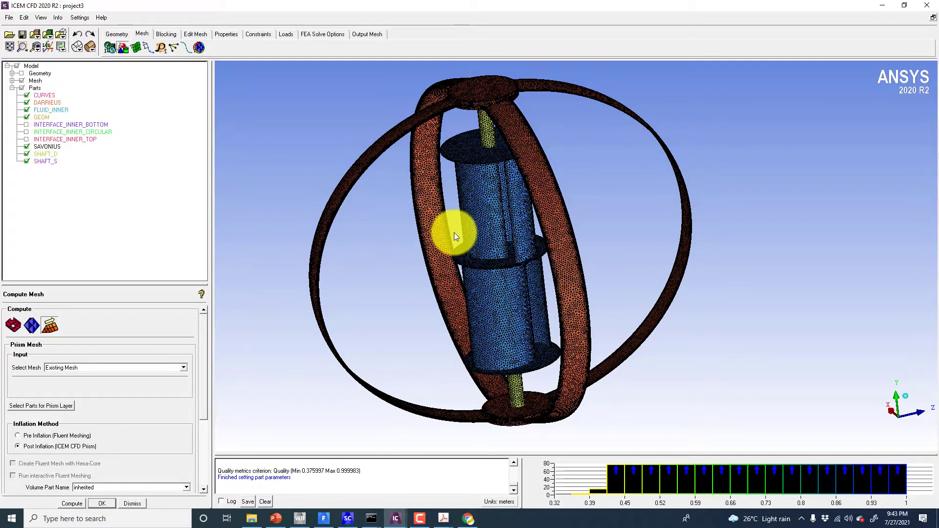
pyautogui.click(26, 147)
pyautogui.scroll(2, 460, 101)
pyautogui.moveTo(484, 171); pyautogui.dragTo(478, 209)
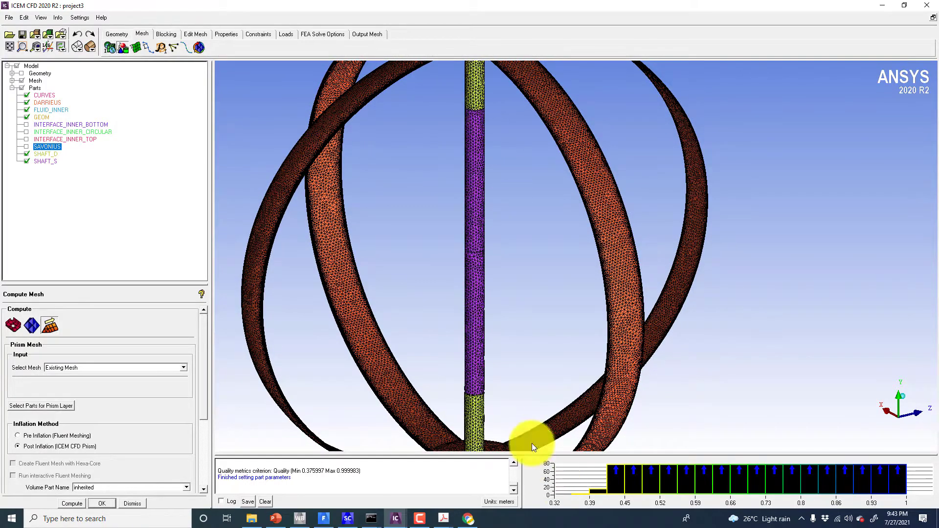
pyautogui.moveTo(528, 440); pyautogui.dragTo(541, 272)
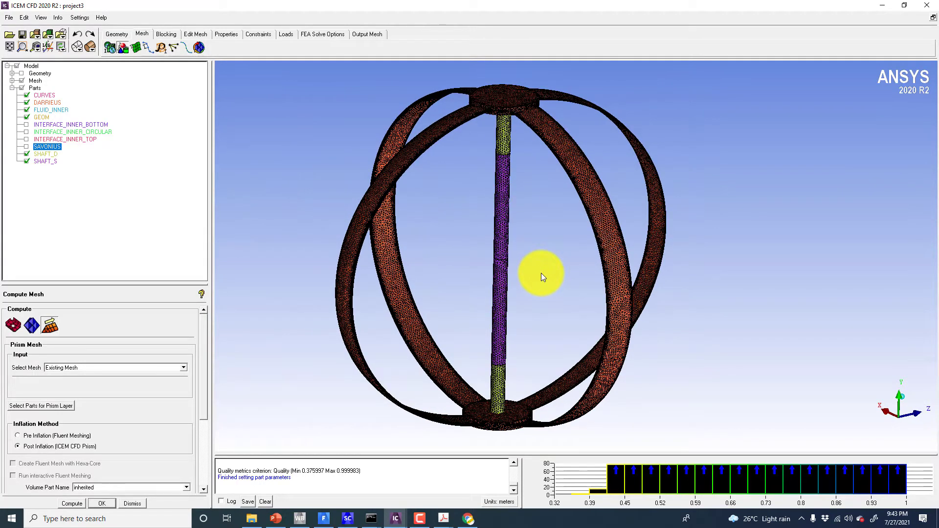
pyautogui.moveTo(541, 273); pyautogui.dragTo(412, 197)
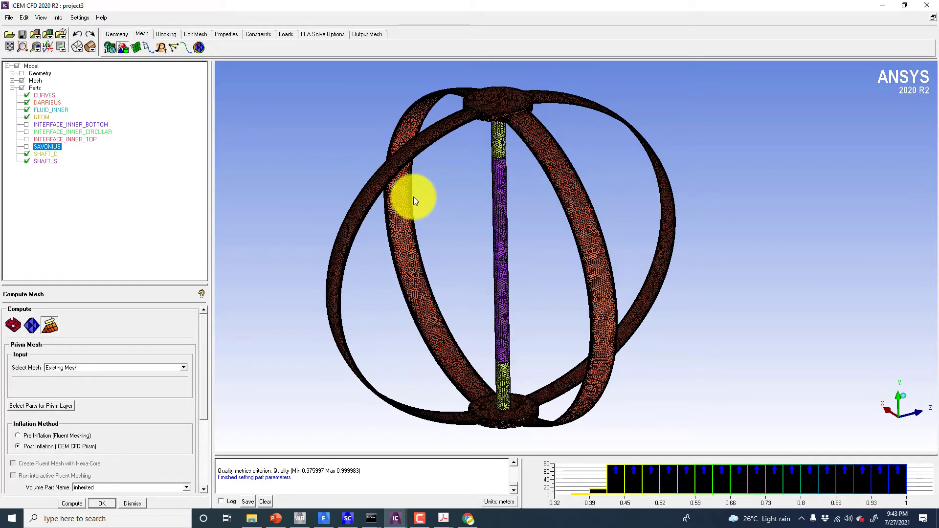
# Reapply the part mesh parameters and compute the prism mesh from the existing mesh with post inflation
pyautogui.click(123, 47)
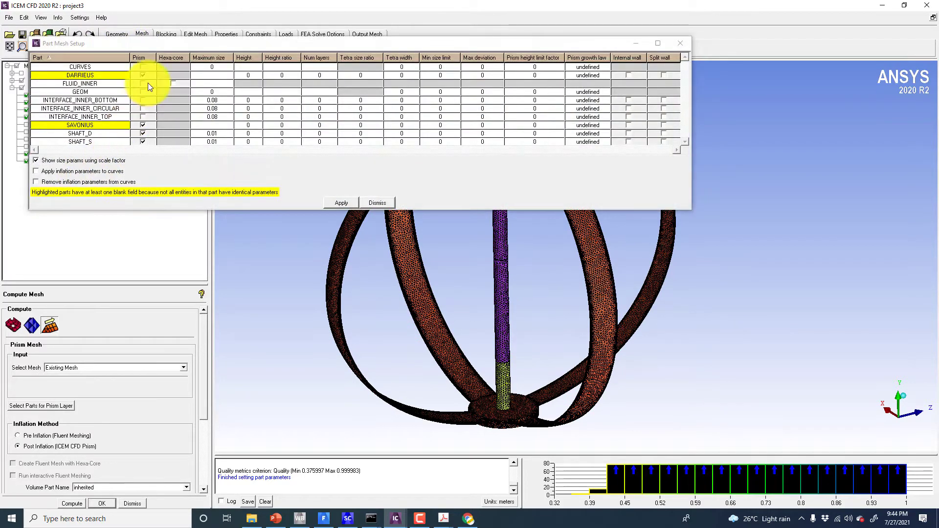
pyautogui.click(329, 190)
pyautogui.click(335, 202)
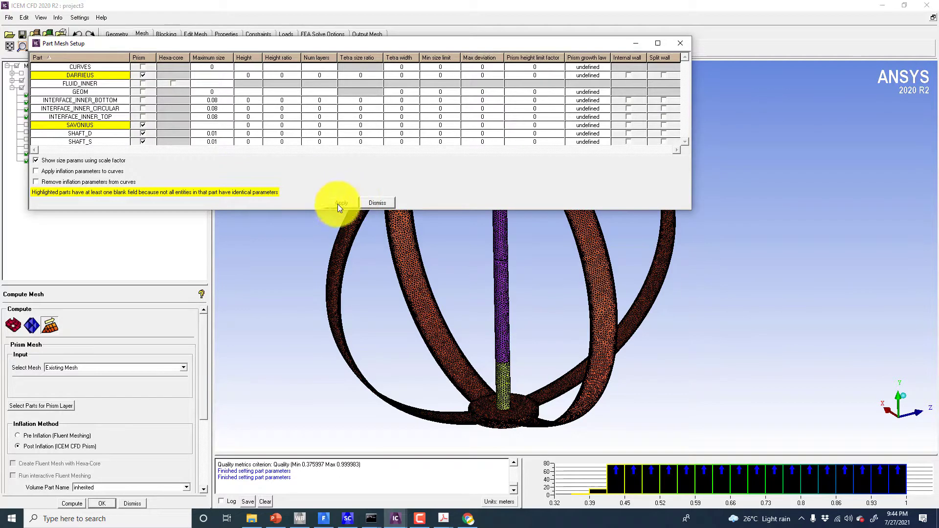
pyautogui.click(382, 205)
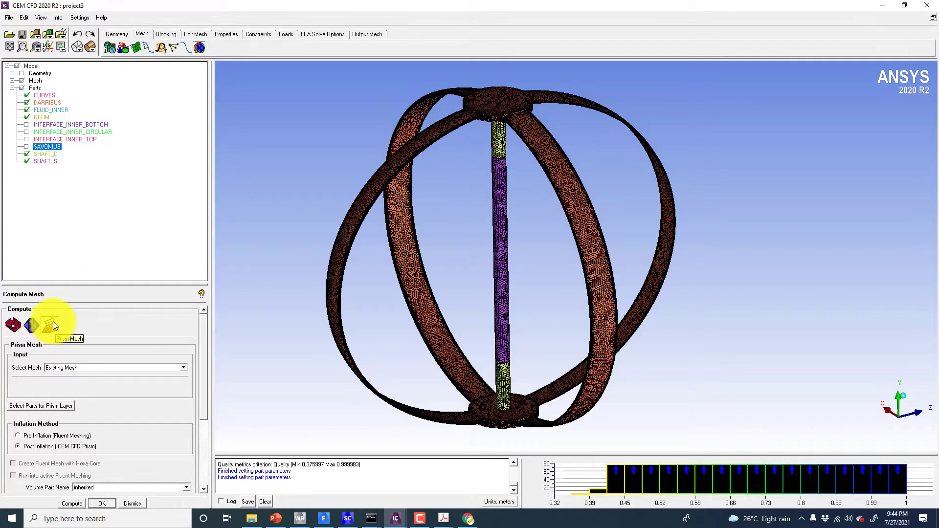
pyautogui.click(78, 505)
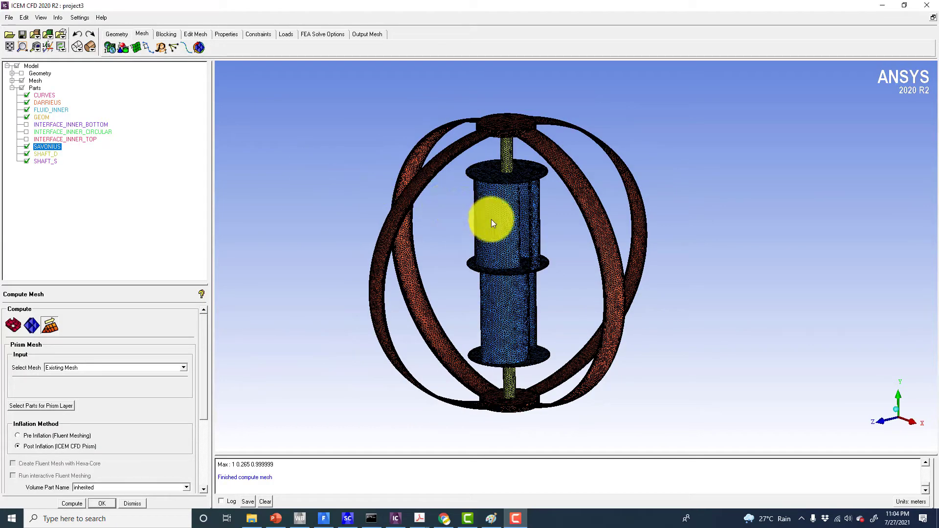
# Display a cut plane through the computed rotor mesh
pyautogui.moveTo(489, 221); pyautogui.dragTo(341, 201)
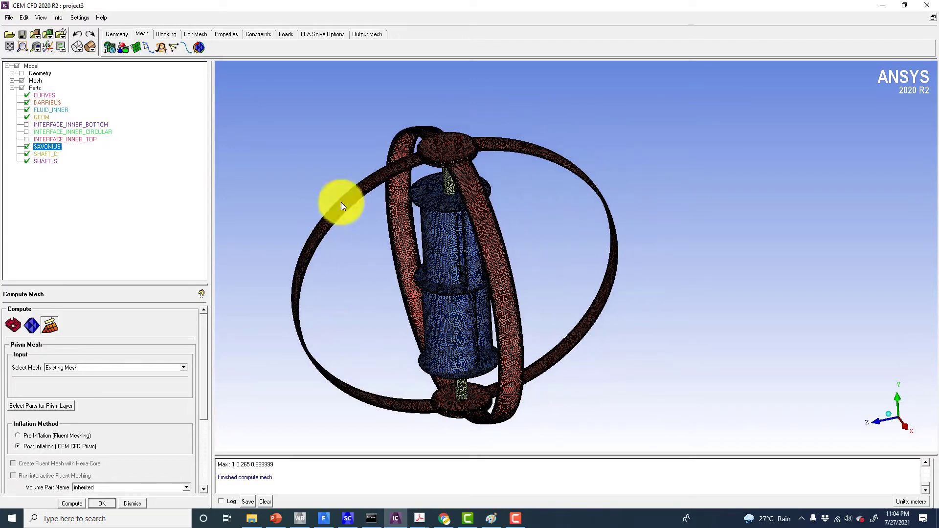
pyautogui.rightClick(32, 78)
pyautogui.moveTo(49, 84)
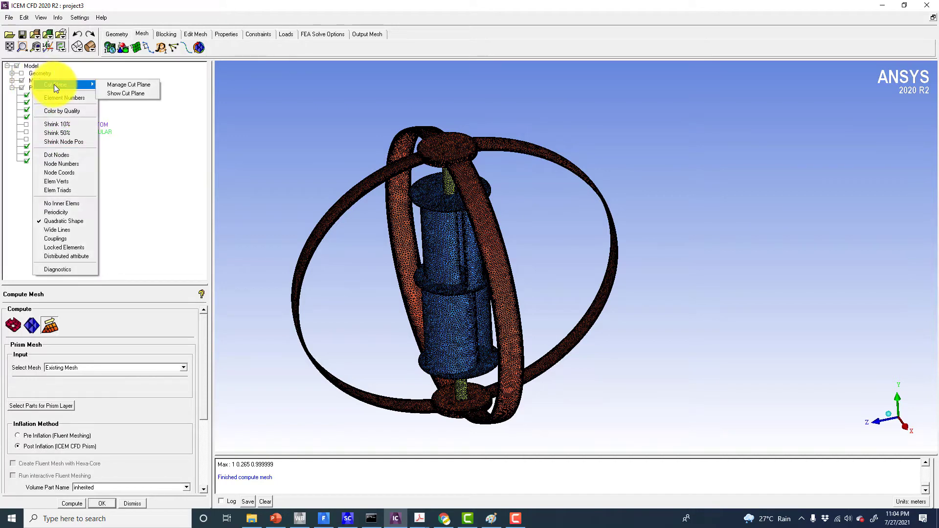
pyautogui.click(134, 84)
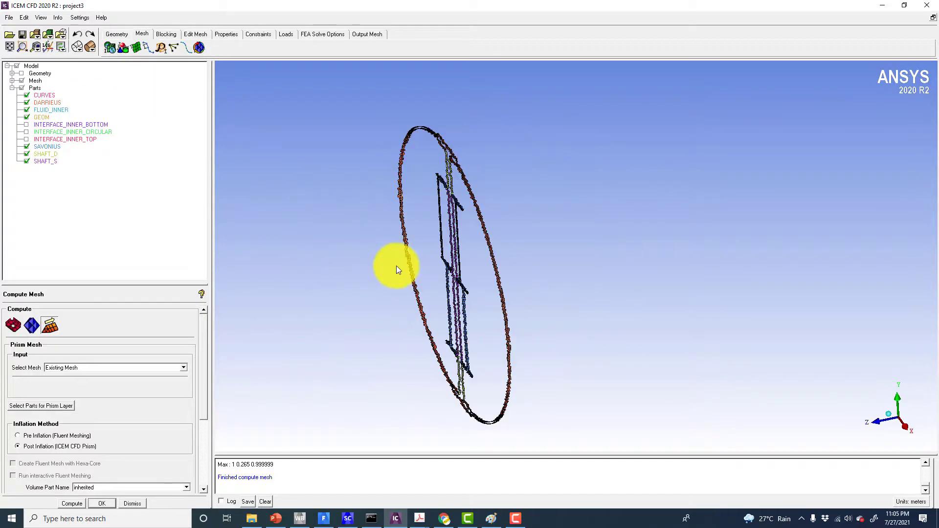
# Switch the cut plane to the middle Y plane and display the geometry surfaces of the rotor
pyautogui.moveTo(363, 283); pyautogui.dragTo(426, 239)
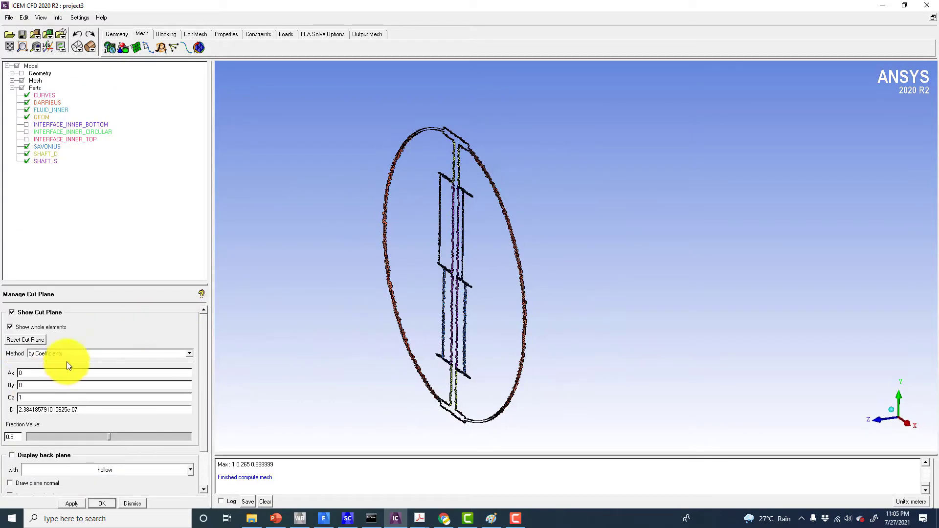
pyautogui.click(80, 354)
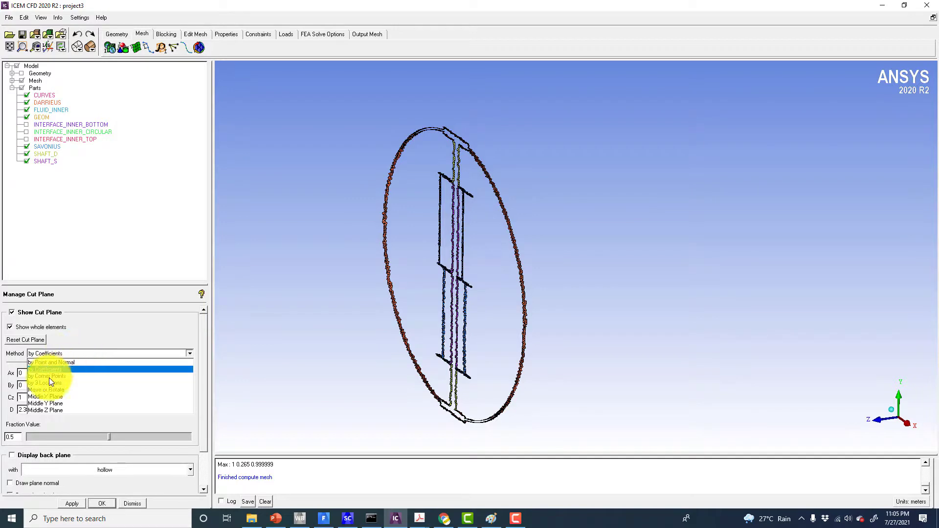
pyautogui.click(49, 403)
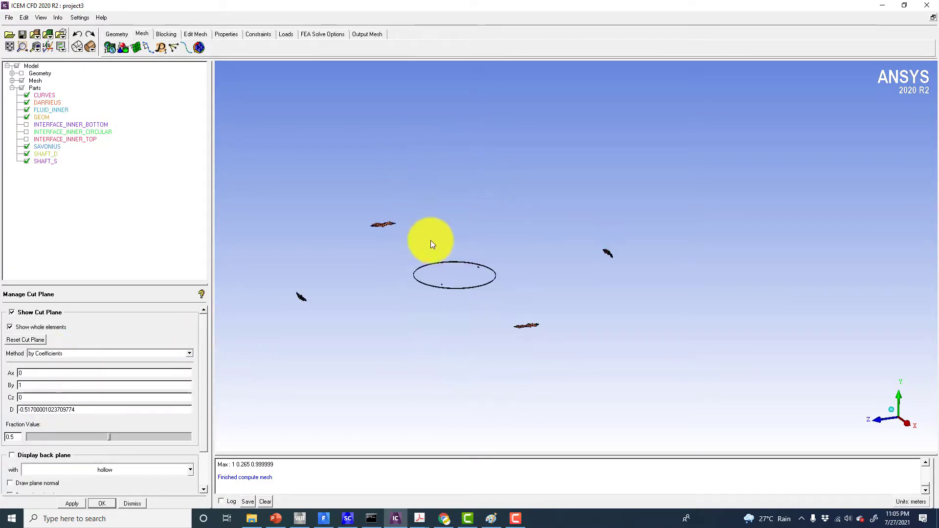
pyautogui.click(12, 73)
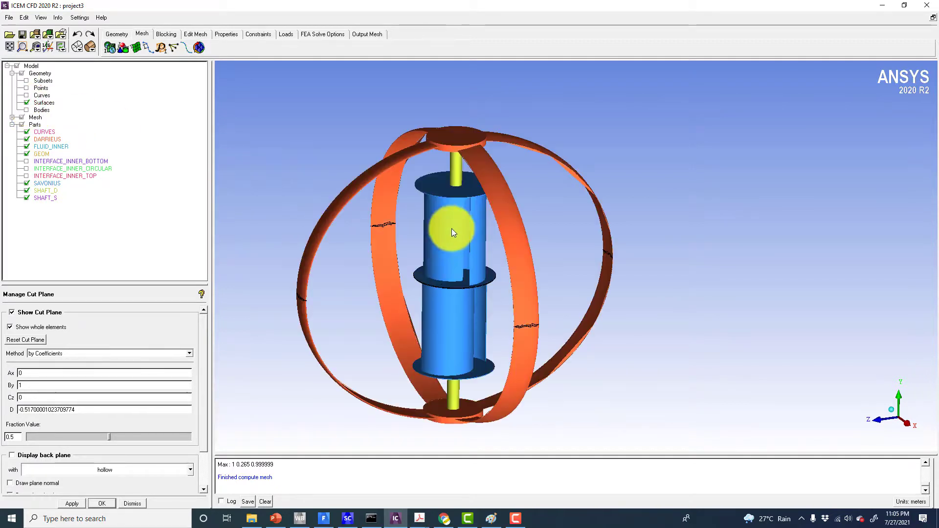
pyautogui.moveTo(451, 228); pyautogui.dragTo(440, 257)
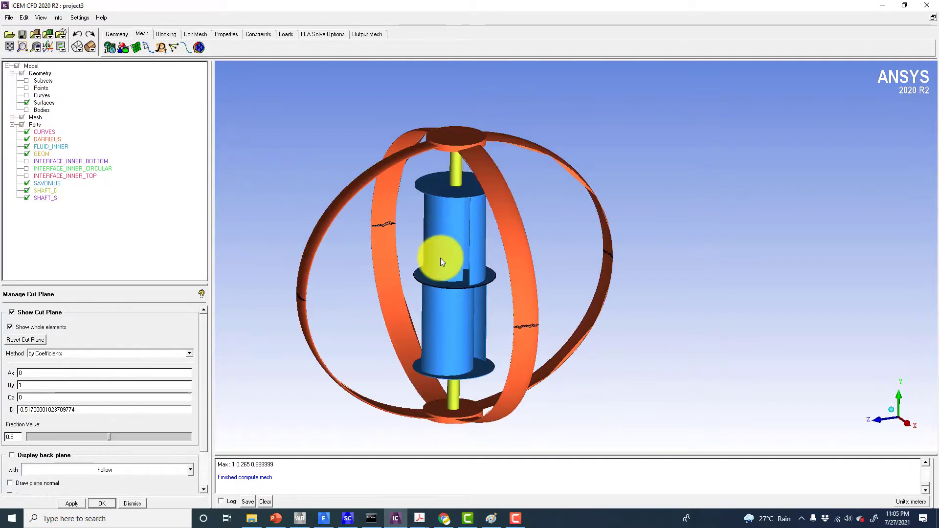
# Turn on the mesh volumes, including tetrahedra, prisms and pyramids, so the cut plane shows the volume elements
pyautogui.click(13, 118)
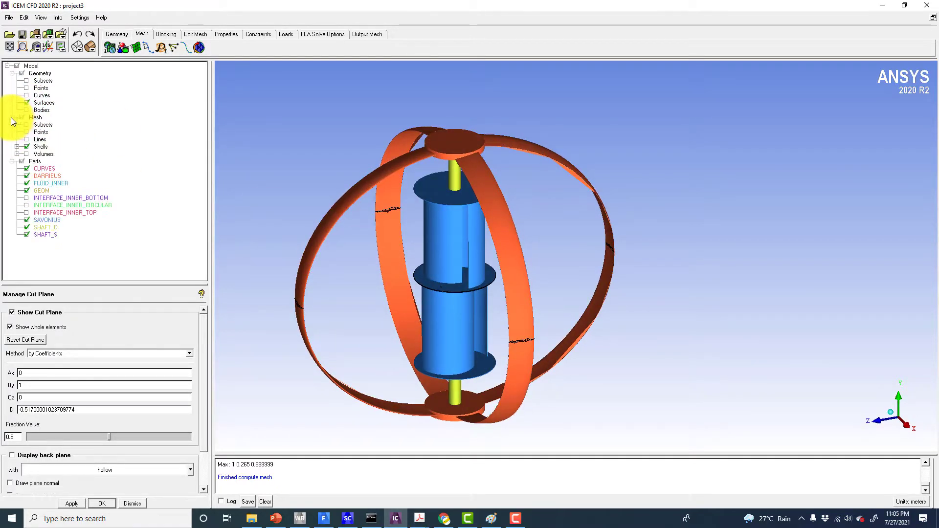
pyautogui.click(16, 154)
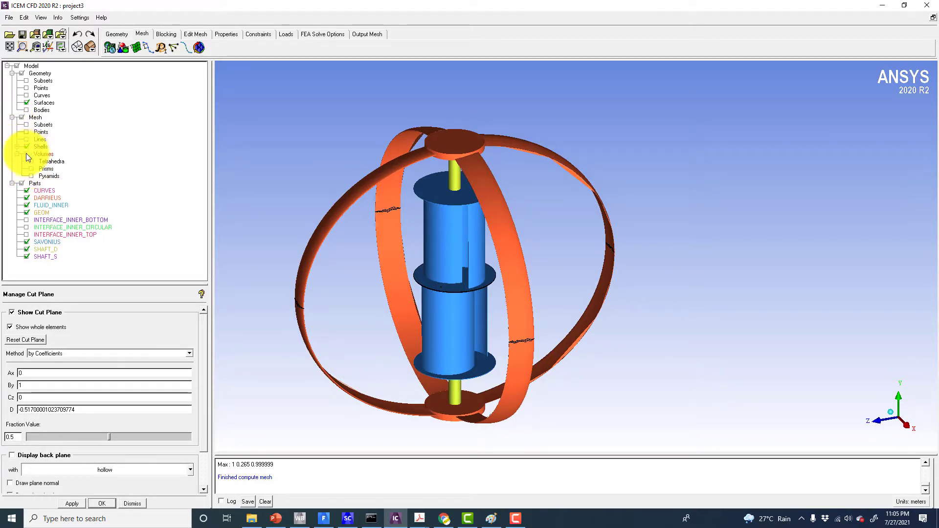
pyautogui.moveTo(412, 186); pyautogui.dragTo(424, 249)
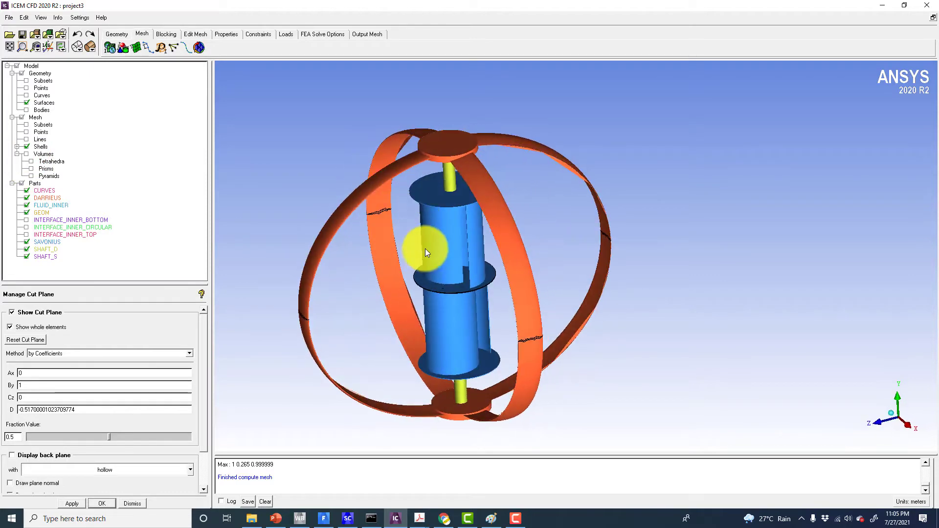
pyautogui.moveTo(424, 248); pyautogui.dragTo(459, 197, button='right')
pyautogui.moveTo(459, 197); pyautogui.dragTo(436, 188, button='middle')
pyautogui.scroll(2, 436, 188)
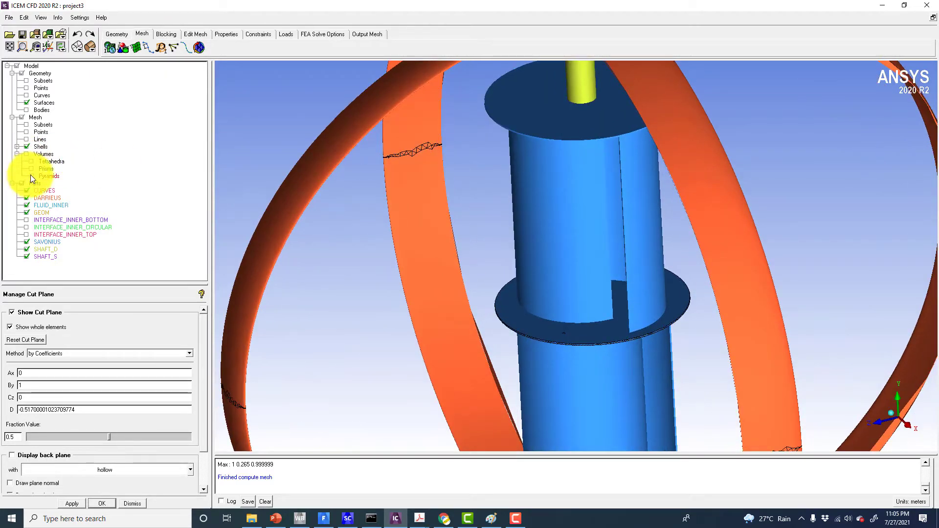
pyautogui.click(26, 154)
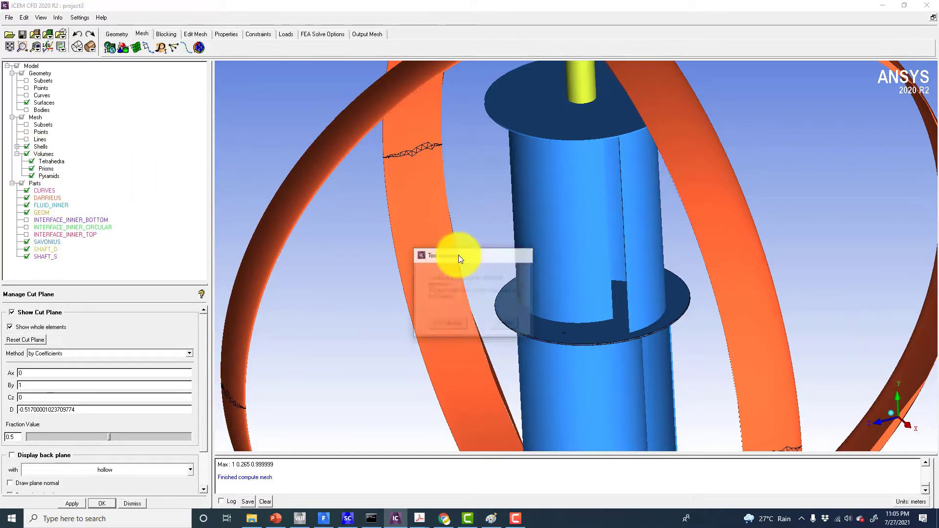
pyautogui.click(496, 322)
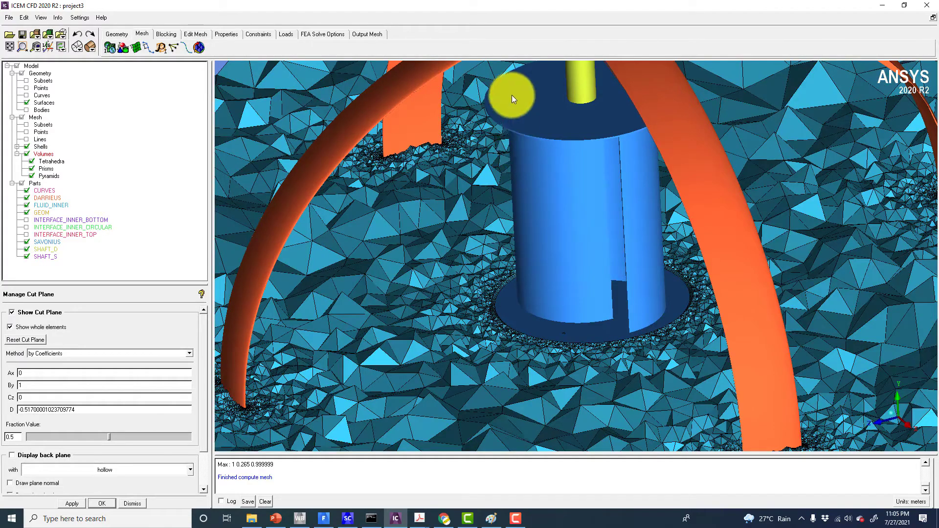
# Move the cut plane to a fraction value of 0.47
pyautogui.moveTo(511, 95); pyautogui.dragTo(517, 250, button='right')
pyautogui.moveTo(518, 251); pyautogui.dragTo(484, 132)
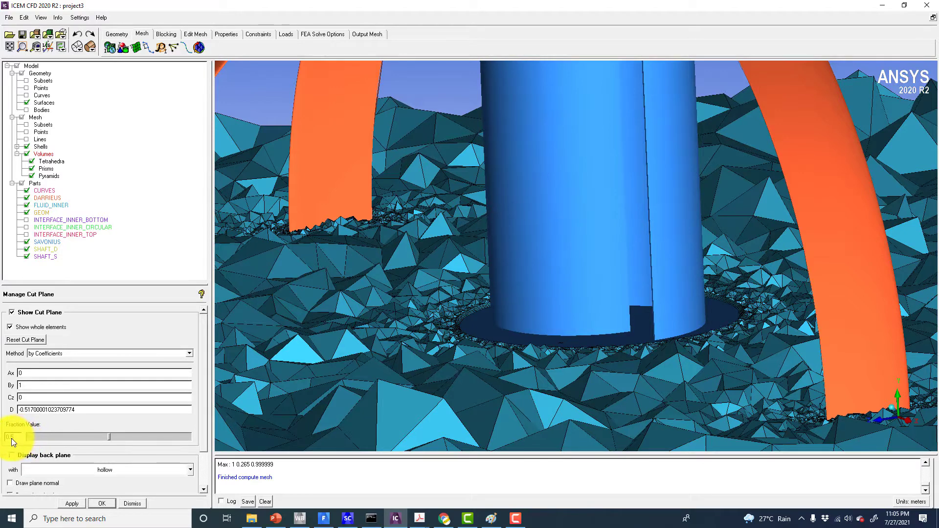
pyautogui.write('0.47')
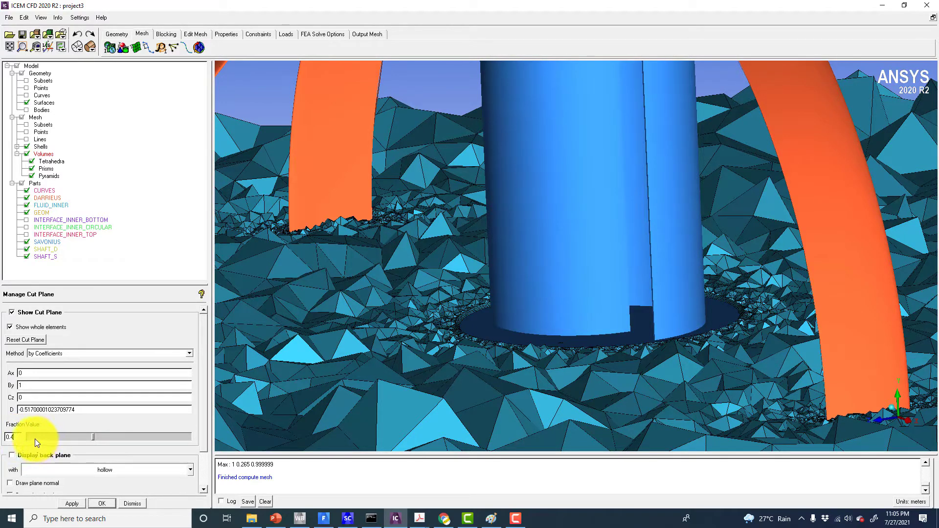
pyautogui.click(72, 503)
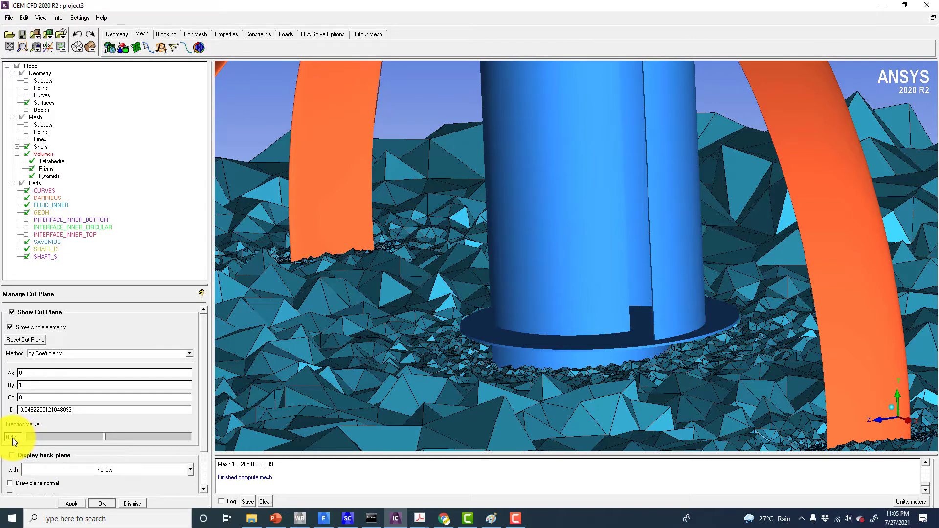
# Set the cut plane's fraction value to 0.55 and apply it
pyautogui.press('BackSpace')
pyautogui.press('BackSpace')
pyautogui.write('55')
pyautogui.click(71, 503)
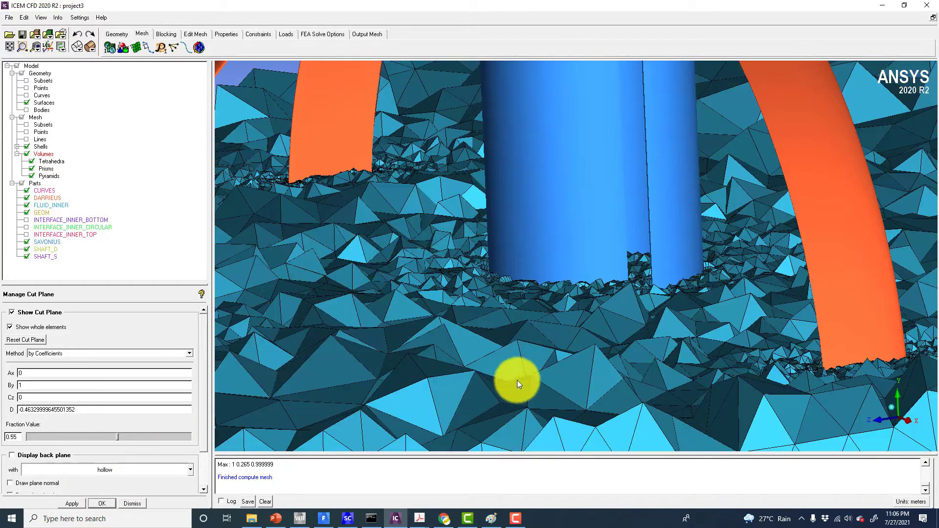
# Examine the prism layers around the Savonius blades up close and hide the pyramid elements
pyautogui.moveTo(517, 380); pyautogui.dragTo(512, 270, button='right')
pyautogui.moveTo(513, 270); pyautogui.dragTo(495, 354)
pyautogui.moveTo(495, 354); pyautogui.dragTo(472, 182, button='right')
pyautogui.moveTo(472, 182); pyautogui.dragTo(126, 171)
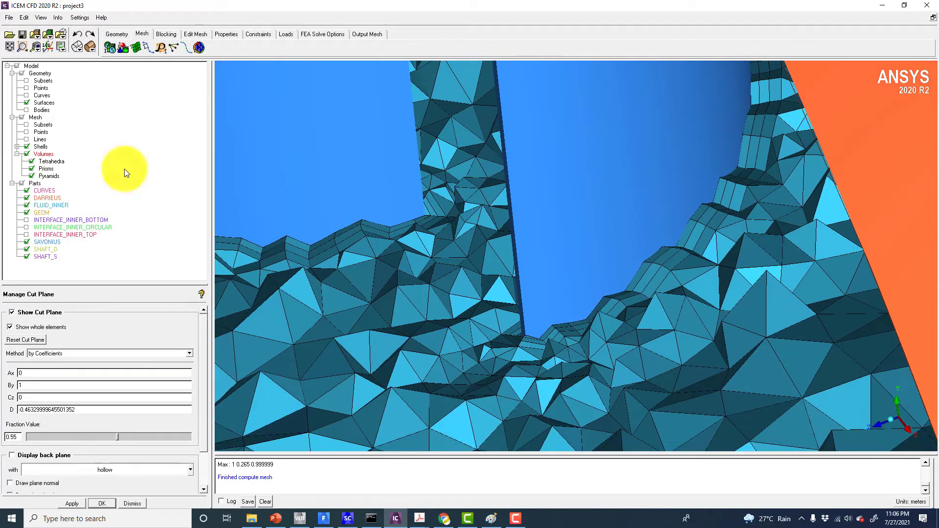
pyautogui.click(31, 176)
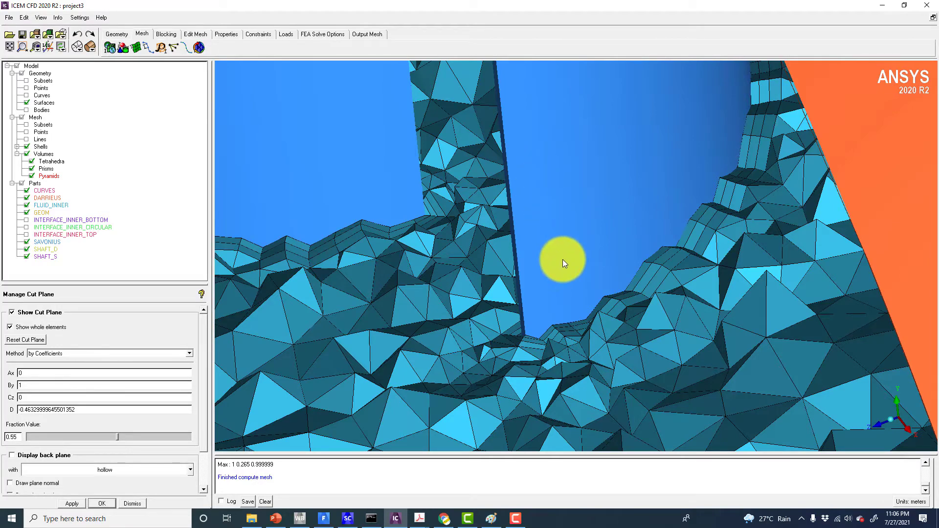
pyautogui.moveTo(563, 262); pyautogui.dragTo(463, 241)
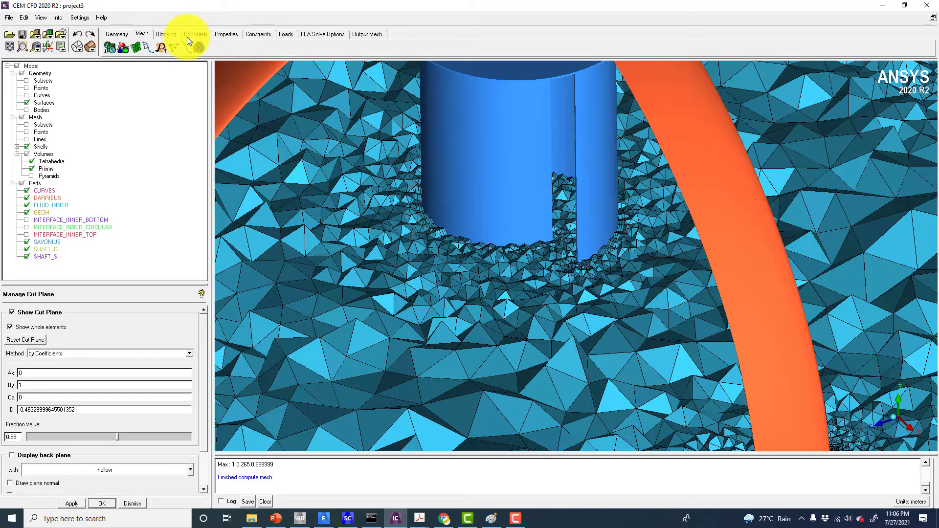
# Set the minimum prism quality to 0.00001 in the global prism meshing parameters and apply it
pyautogui.click(113, 47)
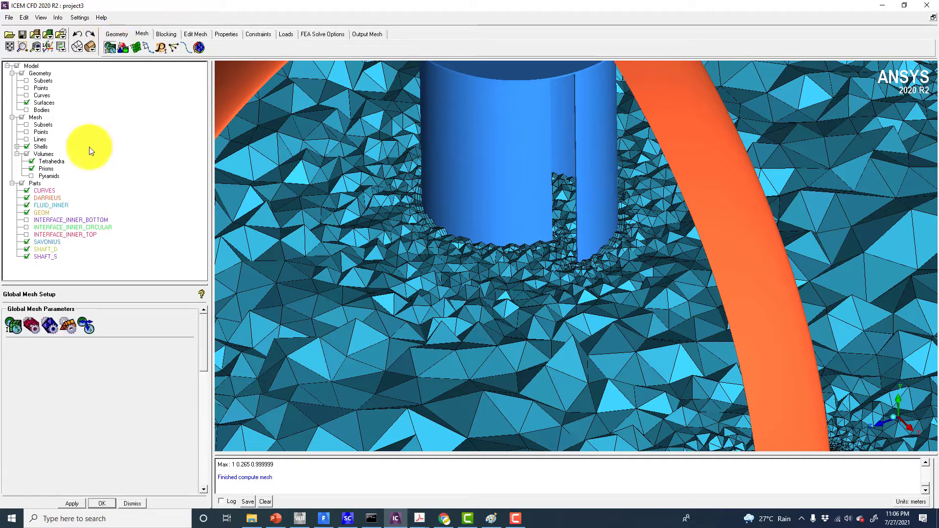
pyautogui.click(70, 325)
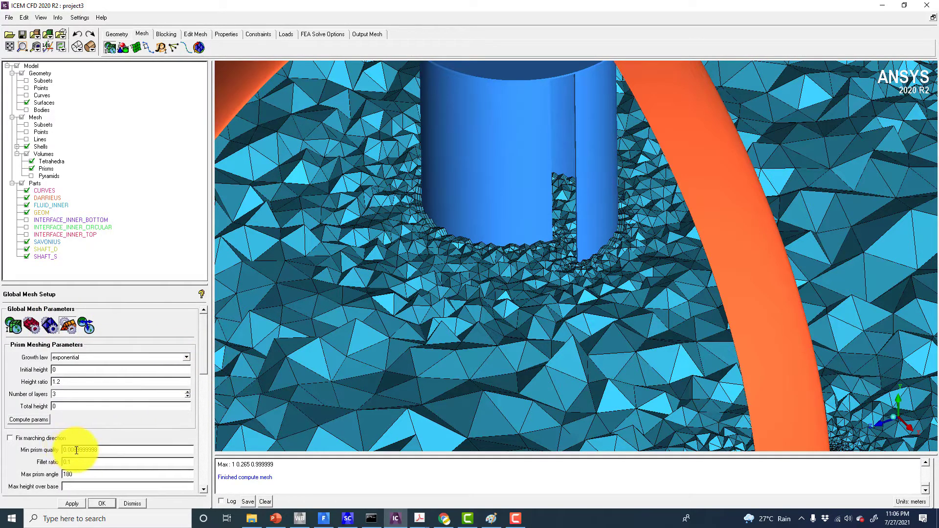
pyautogui.moveTo(74, 450); pyautogui.dragTo(155, 448)
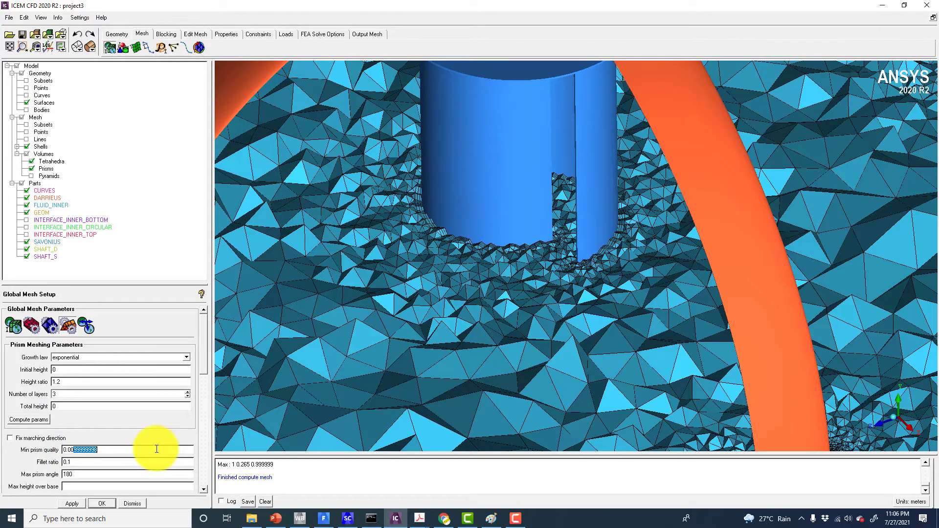
pyautogui.write('0.0001')
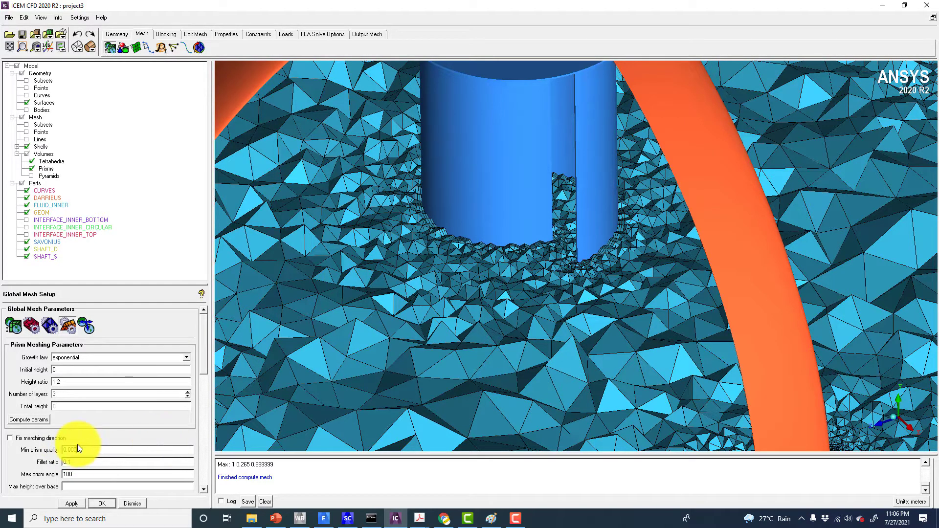
pyautogui.click(71, 503)
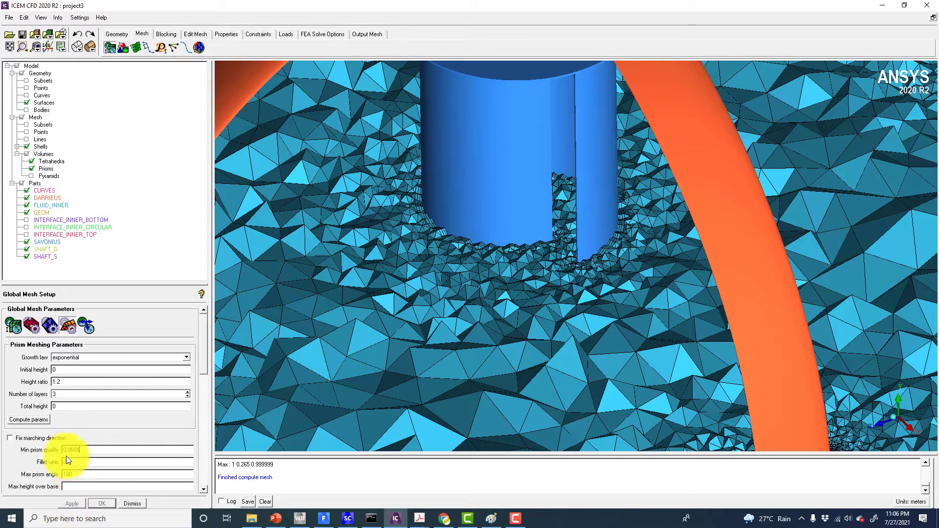
pyautogui.click(71, 448)
pyautogui.click(72, 502)
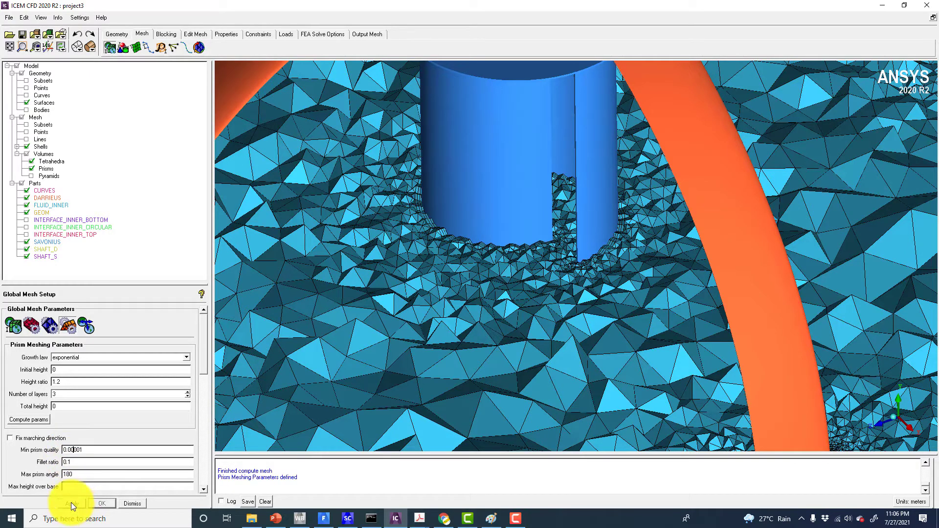
pyautogui.click(100, 503)
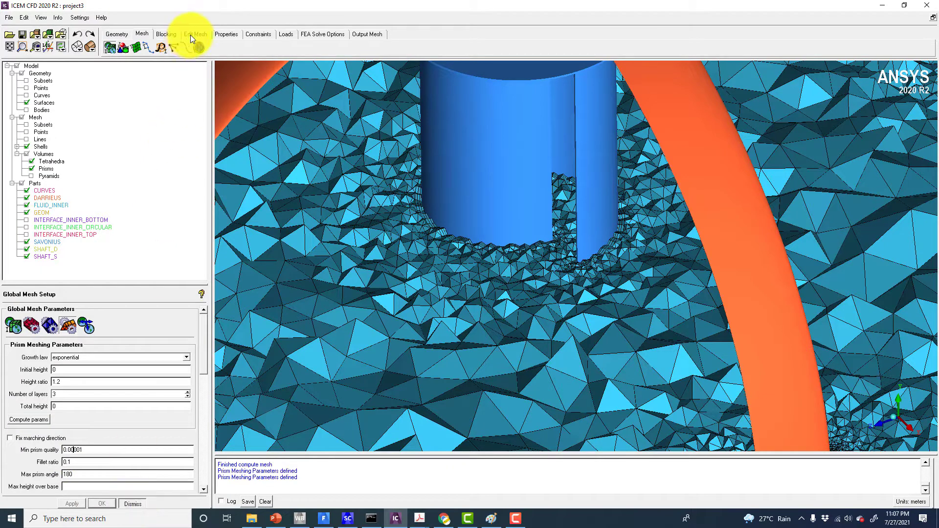
# Set the volume mesh method to Robust (Octree) for the Tetra/Mixed mesh computation
pyautogui.click(201, 48)
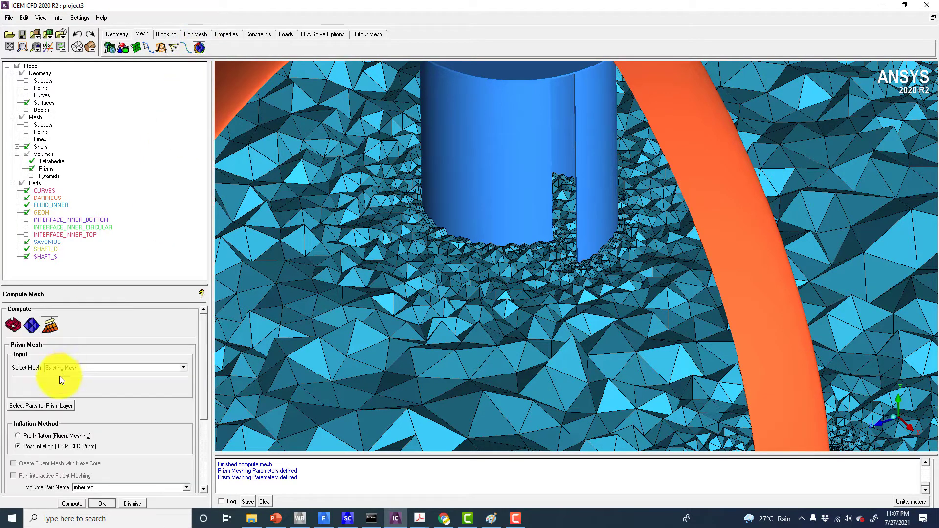
pyautogui.click(32, 325)
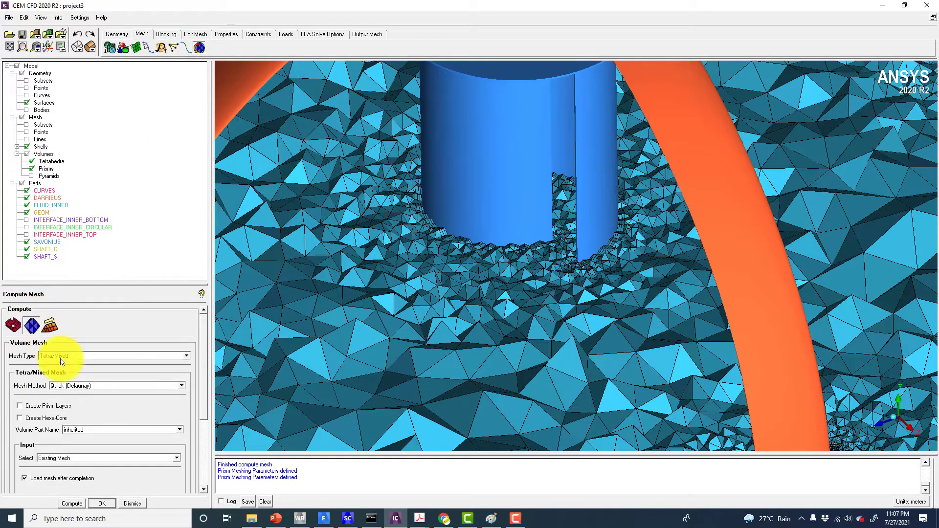
pyautogui.click(64, 386)
pyautogui.click(65, 394)
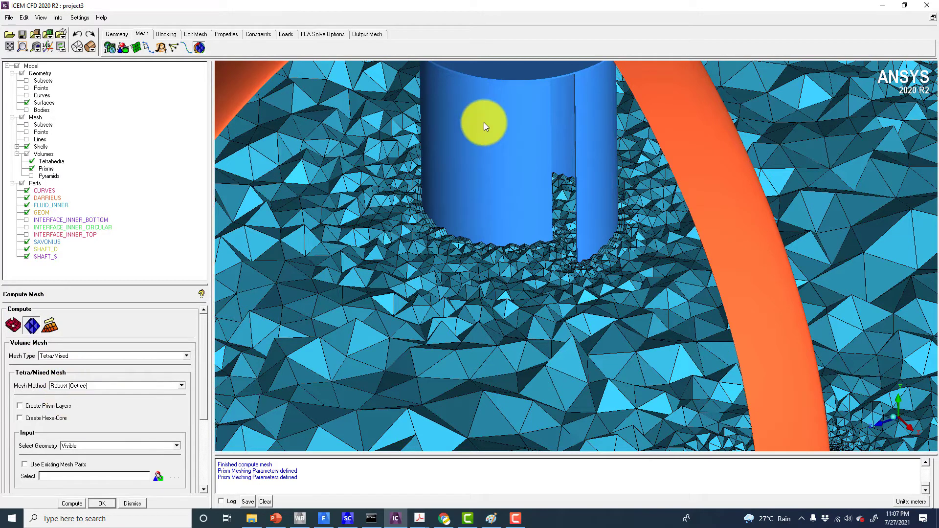
# Start the Delete Elements command and select the visible mesh elements
pyautogui.scroll(-3, 484, 187)
pyautogui.click(196, 33)
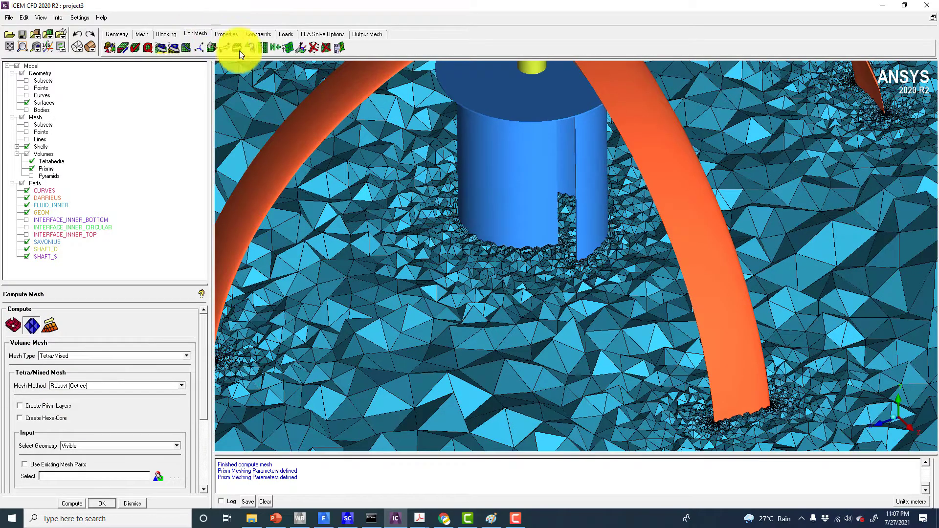
pyautogui.click(326, 48)
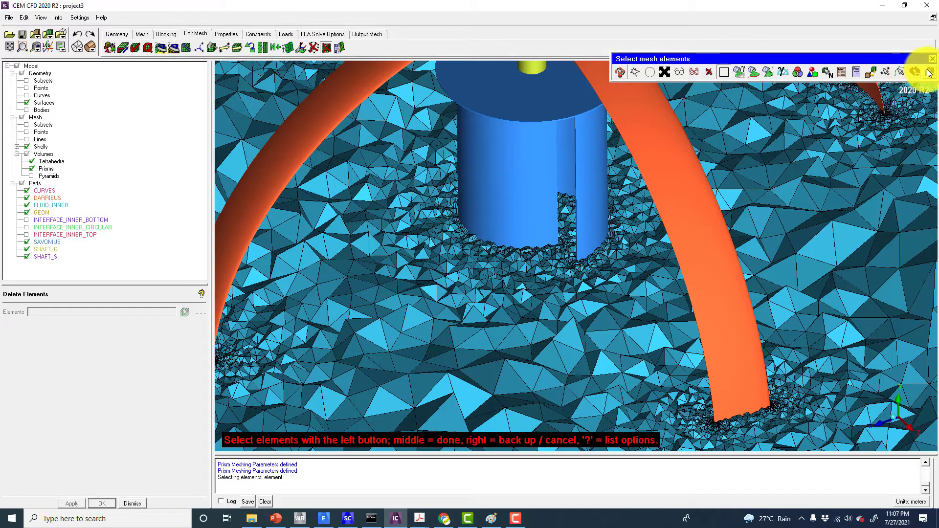
pyautogui.hotkey('shift', 'v')
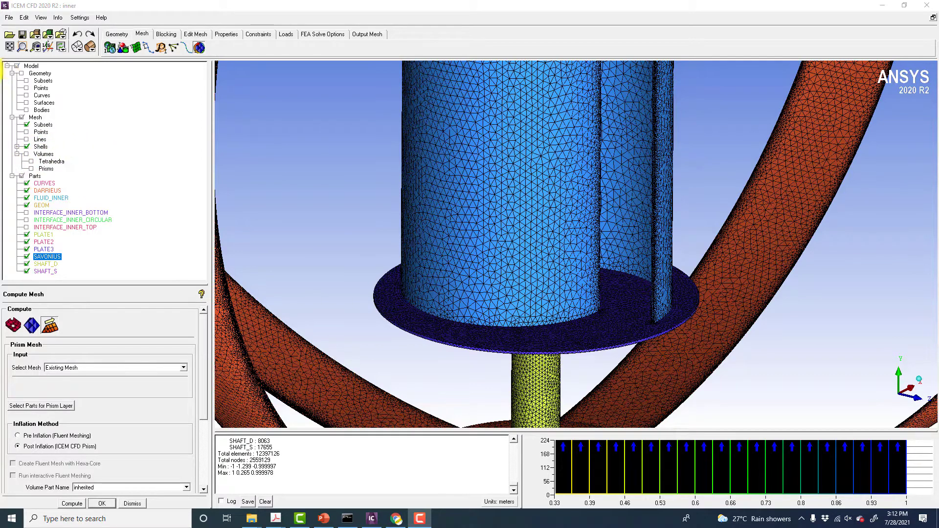
# Show the mesh cut plane with the Middle Y Plane method and display the tetrahedral and prism volume elements
pyautogui.rightClick(37, 116)
pyautogui.moveTo(66, 122)
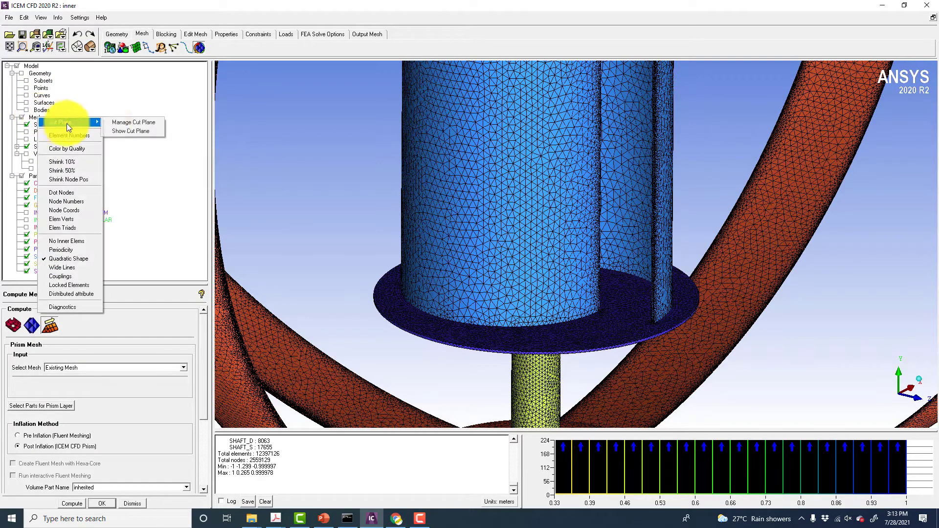
pyautogui.click(134, 130)
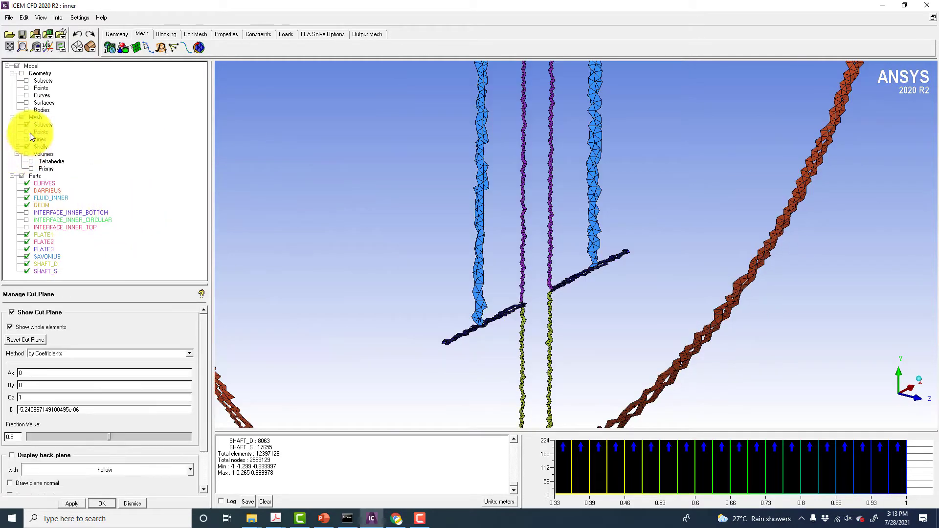
pyautogui.click(50, 353)
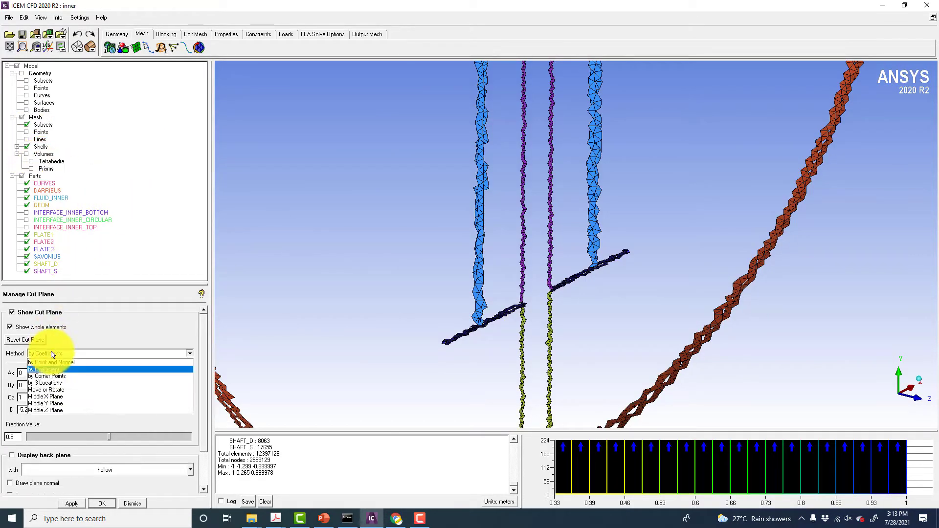
pyautogui.click(46, 403)
pyautogui.click(26, 154)
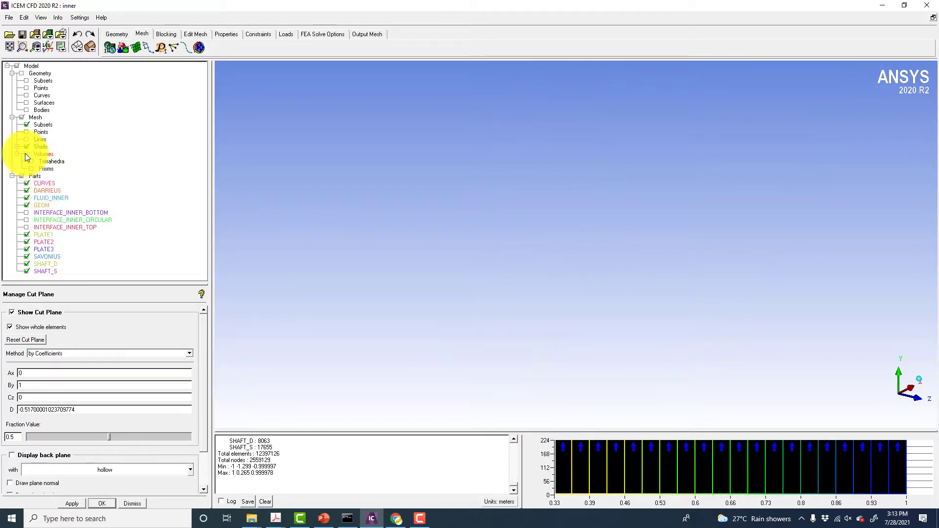
pyautogui.click(507, 321)
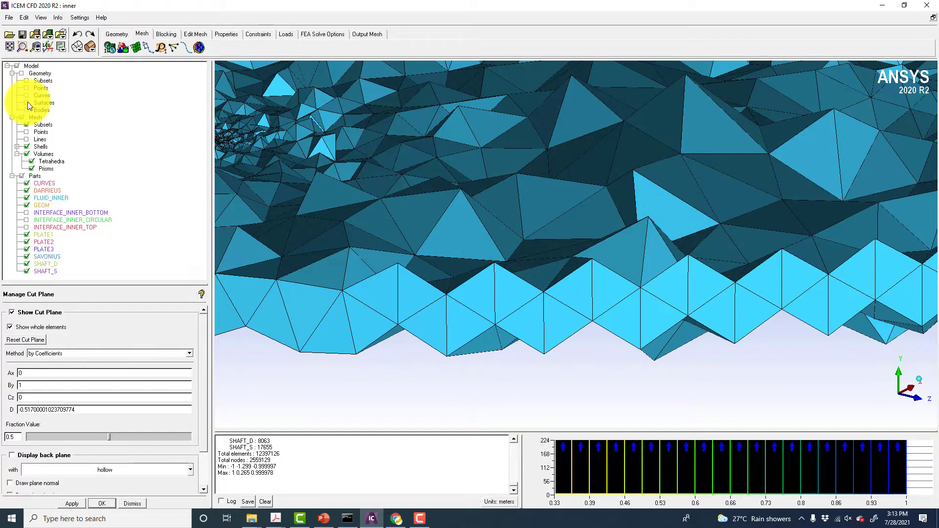
# Display the turbine's geometry surfaces together with the cut volume mesh
pyautogui.click(27, 102)
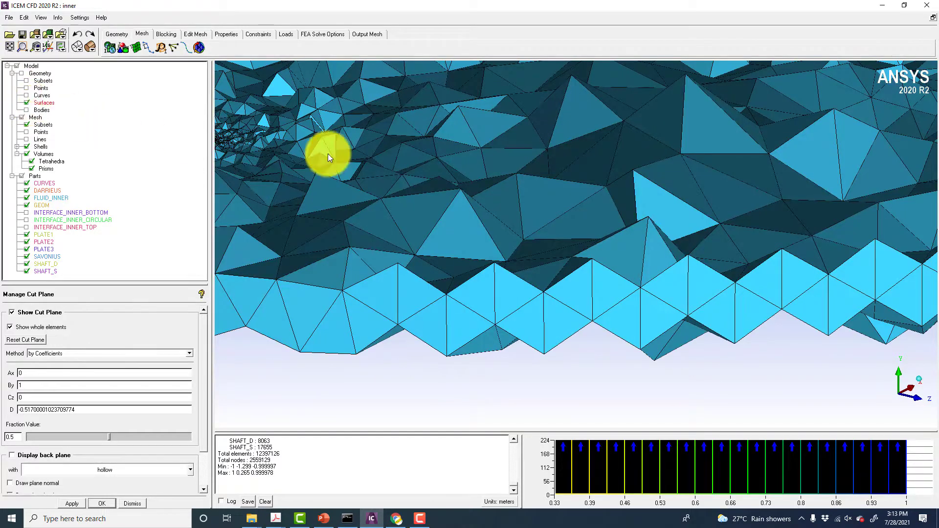
pyautogui.moveTo(526, 206); pyautogui.dragTo(526, 302, button='right')
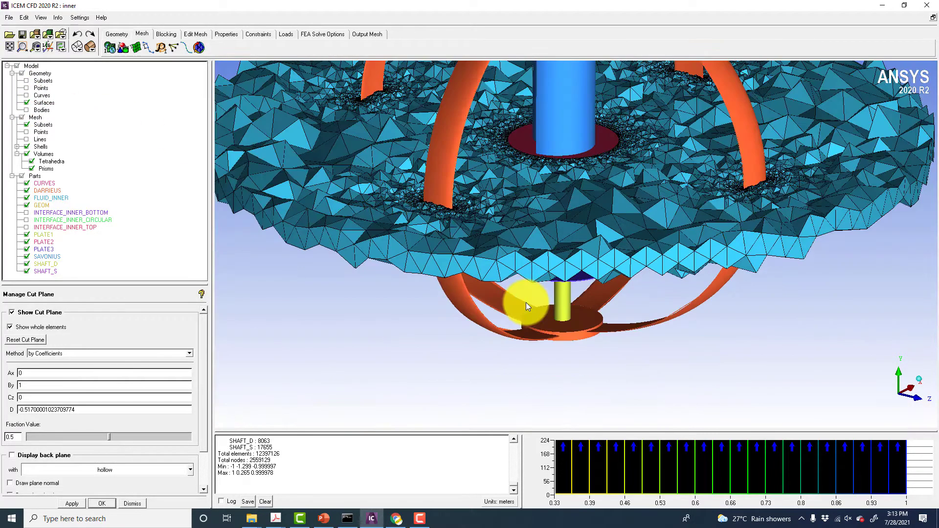
pyautogui.moveTo(518, 198); pyautogui.dragTo(473, 219)
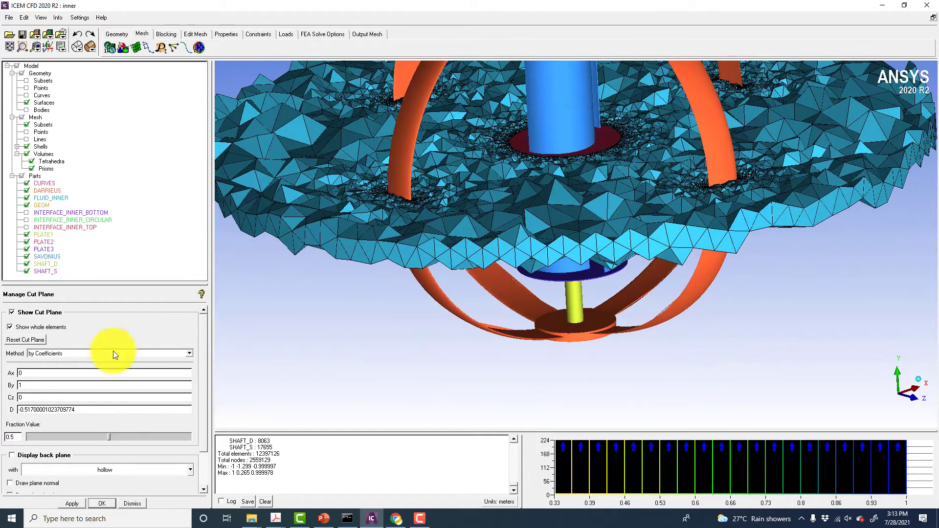
# Move the cut plane to a fraction value of 0.45 and examine the volume mesh and prism layers up close
pyautogui.click(11, 439)
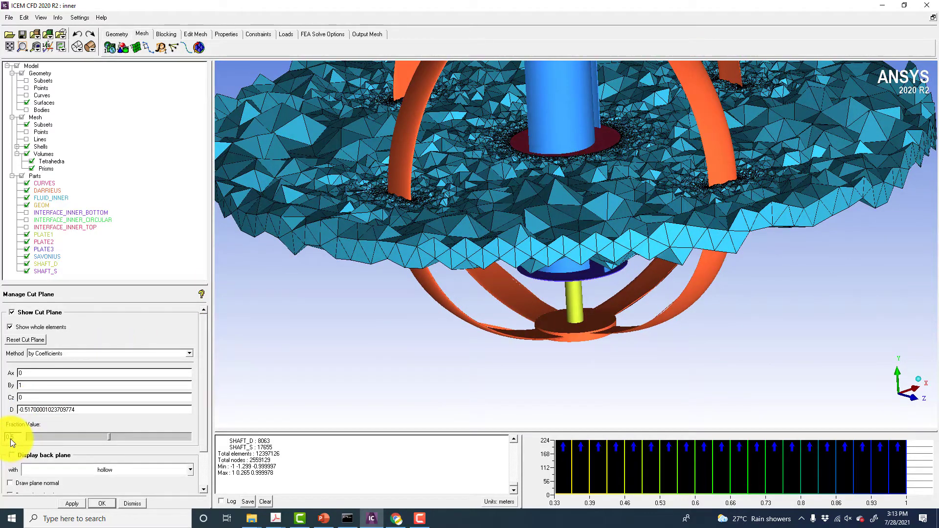
pyautogui.write('4')
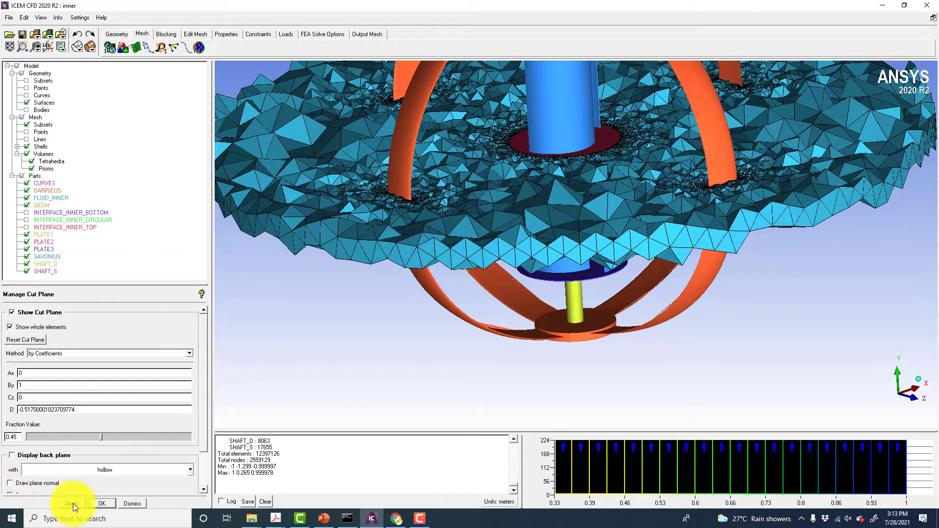
pyautogui.click(72, 503)
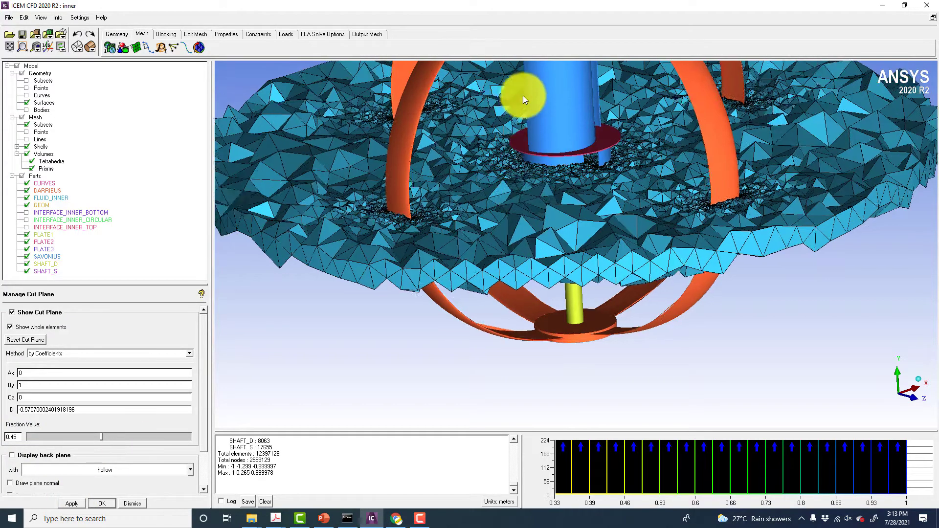
pyautogui.moveTo(523, 96); pyautogui.dragTo(530, 10, button='right')
pyautogui.moveTo(517, 217); pyautogui.dragTo(476, 215)
pyautogui.moveTo(551, 69); pyautogui.dragTo(555, 153, button='right')
pyautogui.moveTo(555, 154); pyautogui.dragTo(286, 361)
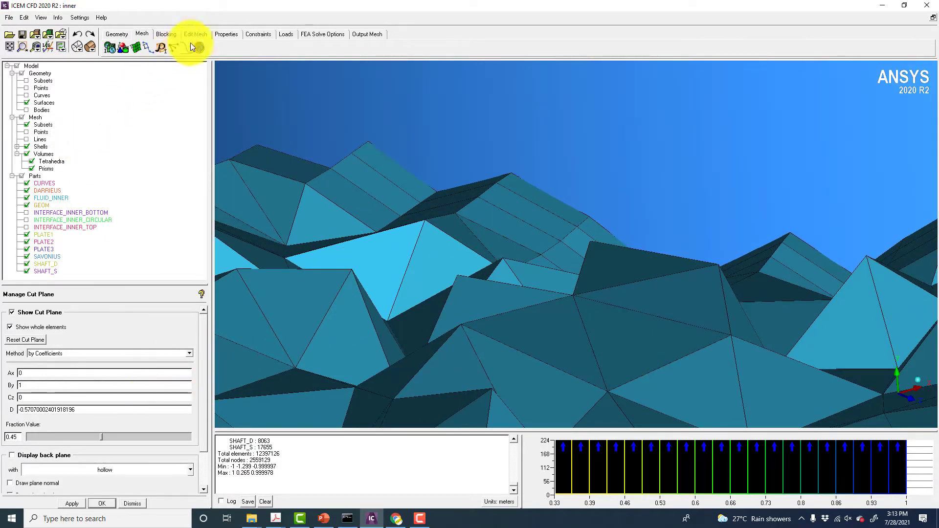
# Replot the mesh quality histogram with the existing range and 20 bars
pyautogui.rightClick(576, 477)
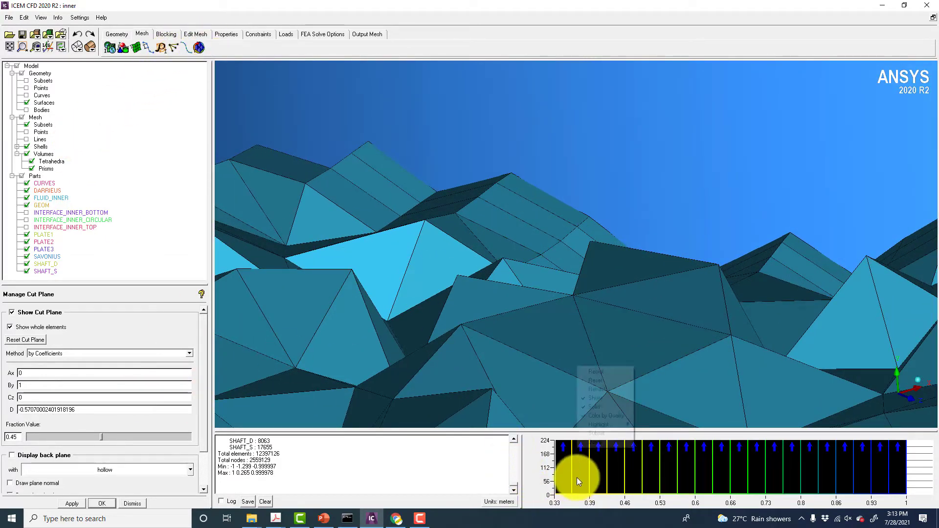
pyautogui.click(602, 370)
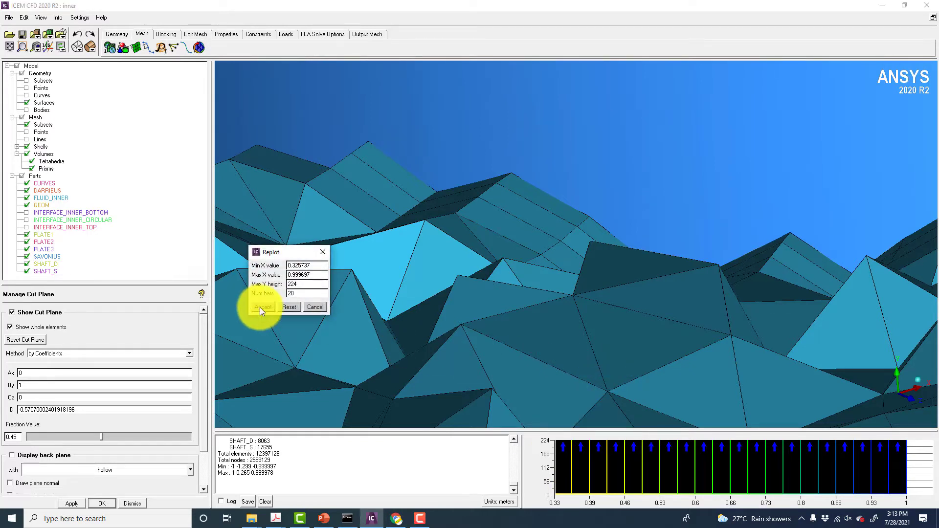
pyautogui.click(260, 307)
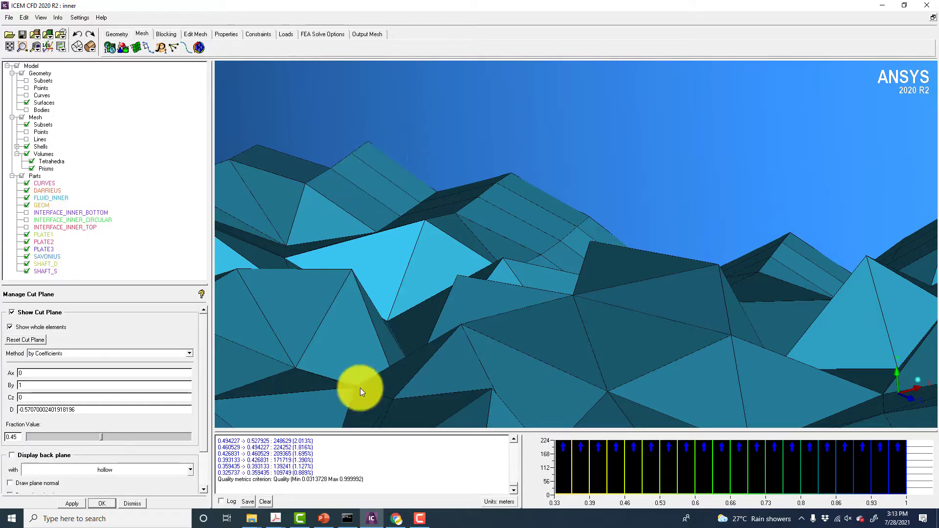
# Smooth the mesh globally up to quality 0.3, once with PENTA_6 and QUAD_4 frozen and once with both floating
pyautogui.click(194, 35)
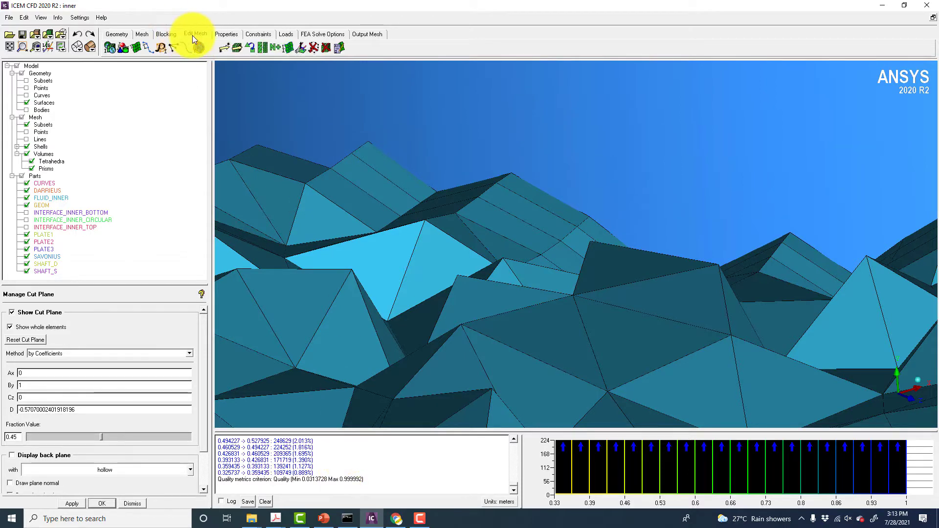
pyautogui.click(161, 48)
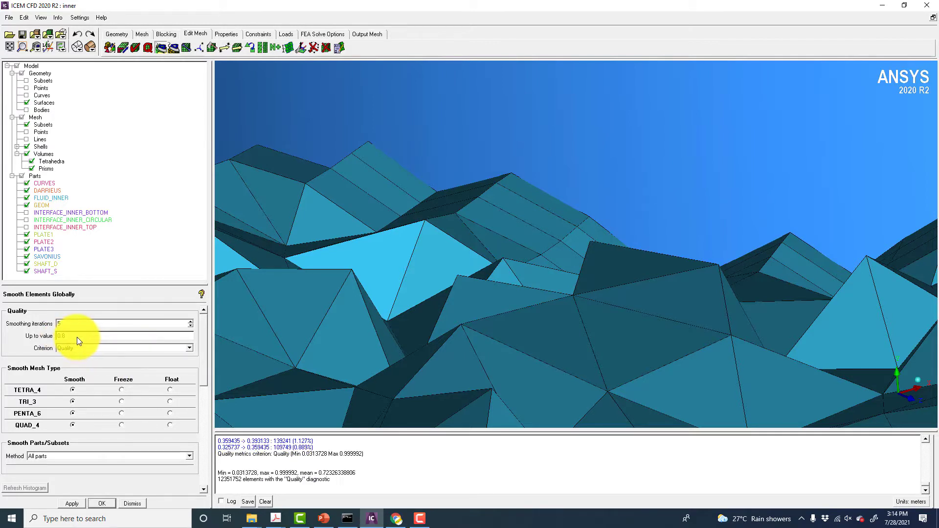
pyautogui.moveTo(65, 336); pyautogui.dragTo(28, 337)
pyautogui.write('0')
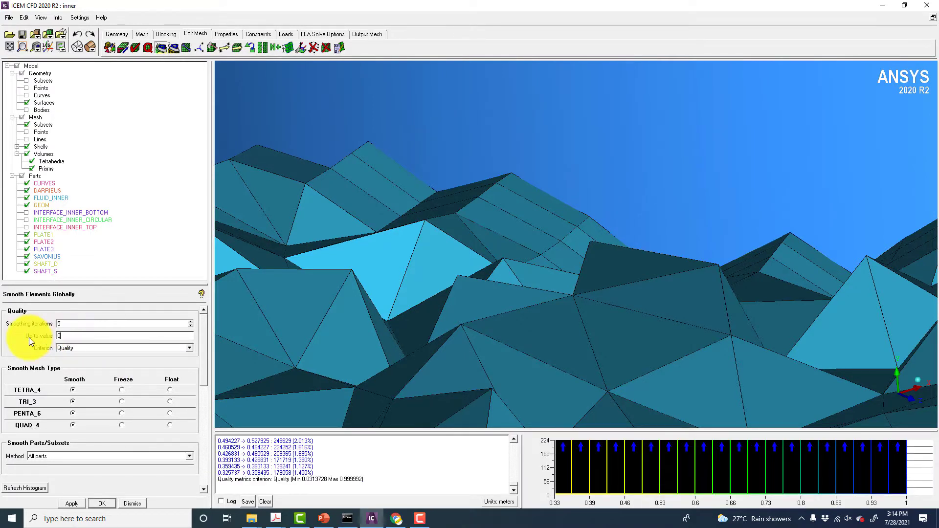
pyautogui.write('.3')
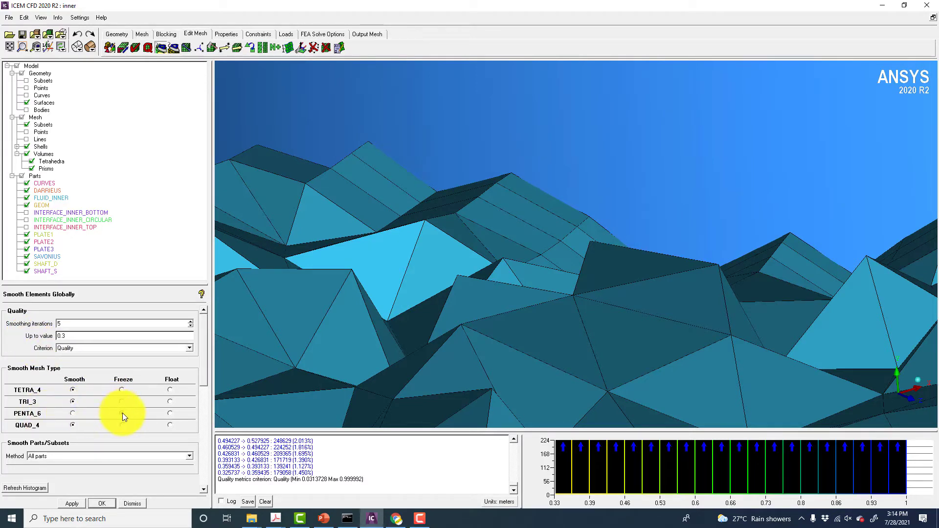
pyautogui.click(122, 414)
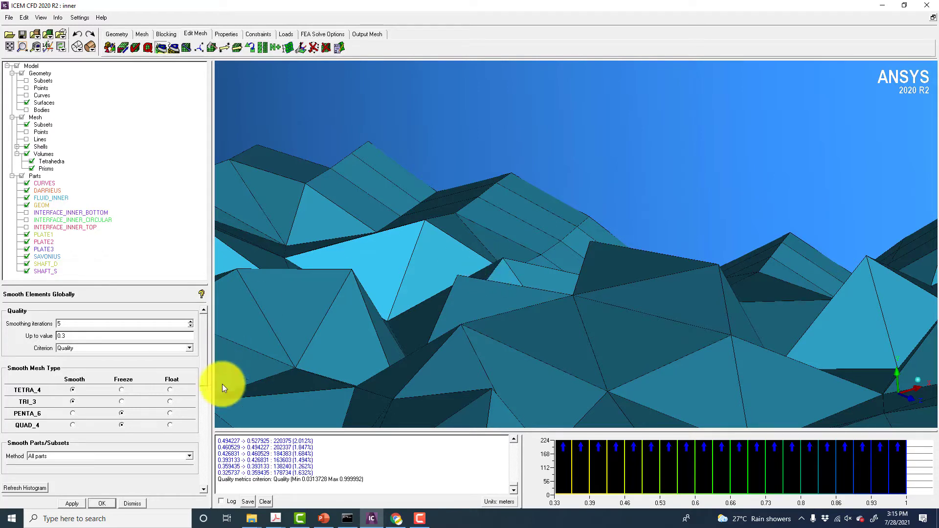
pyautogui.click(174, 413)
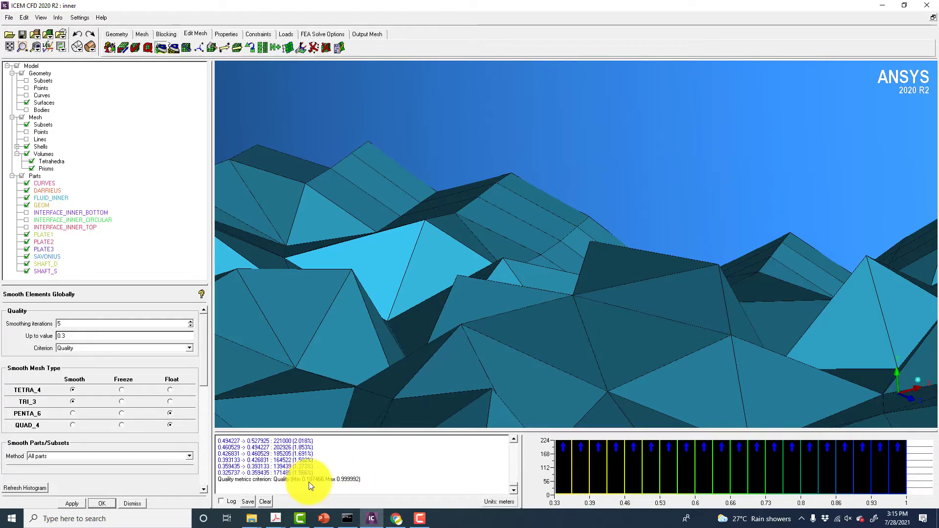
# Change the display of the geometry surfaces and examine the prism layers around the Darrieus blade's edges in the horizontal cut
pyautogui.moveTo(526, 221); pyautogui.dragTo(518, 326, button='right')
pyautogui.moveTo(518, 326); pyautogui.dragTo(548, 293)
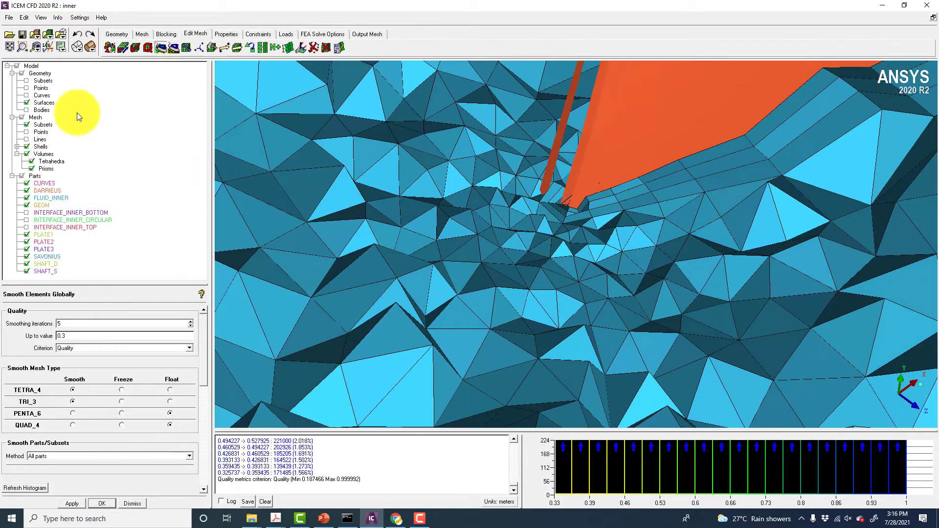
pyautogui.rightClick(39, 99)
pyautogui.click(51, 103)
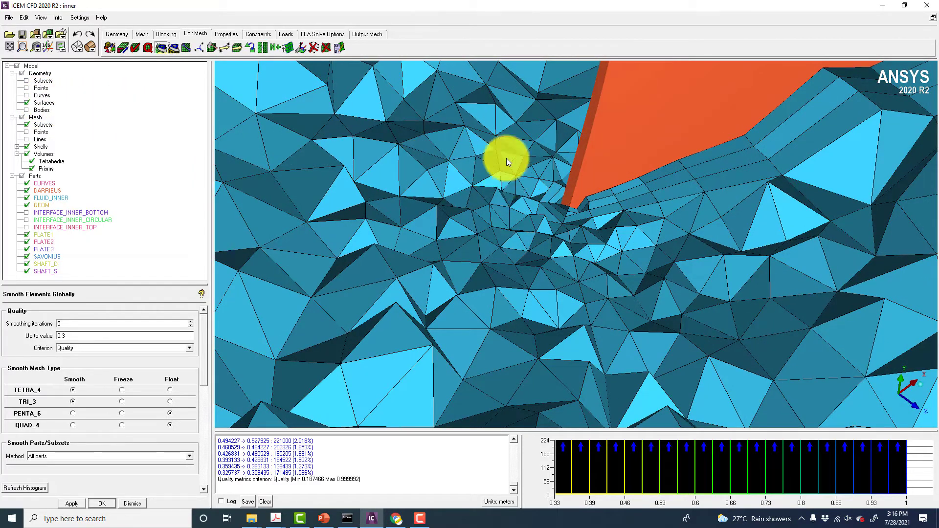
pyautogui.moveTo(506, 157); pyautogui.dragTo(545, 208, button='right')
pyautogui.moveTo(547, 88); pyautogui.dragTo(546, 127, button='right')
pyautogui.moveTo(540, 195); pyautogui.dragTo(523, 291, button='middle')
pyautogui.moveTo(525, 220); pyautogui.dragTo(528, 283, button='right')
pyautogui.moveTo(525, 396); pyautogui.dragTo(664, 359, button='right')
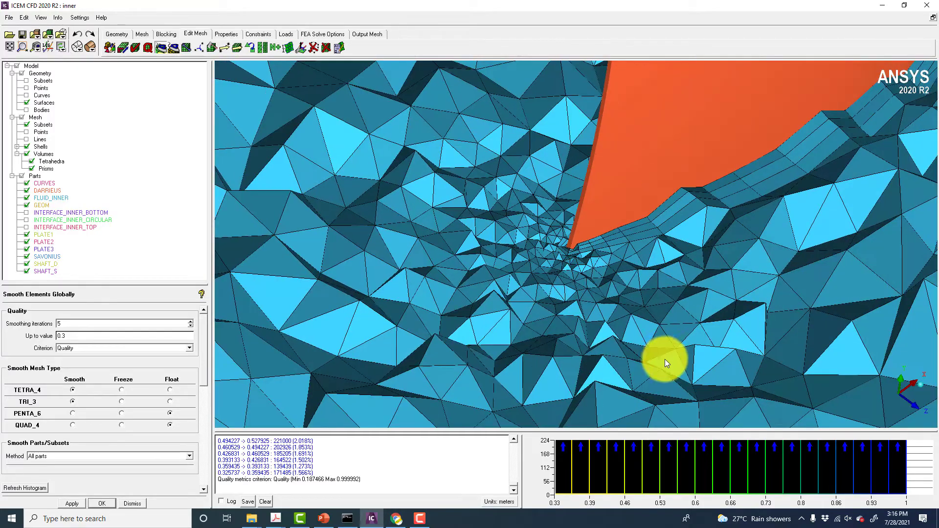
pyautogui.moveTo(664, 359); pyautogui.dragTo(436, 315)
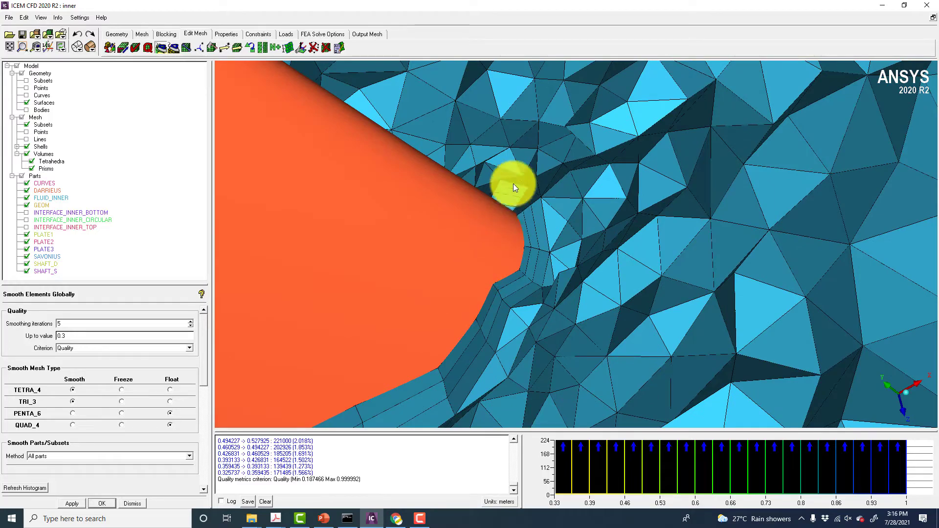
pyautogui.moveTo(450, 131); pyautogui.dragTo(485, 265)
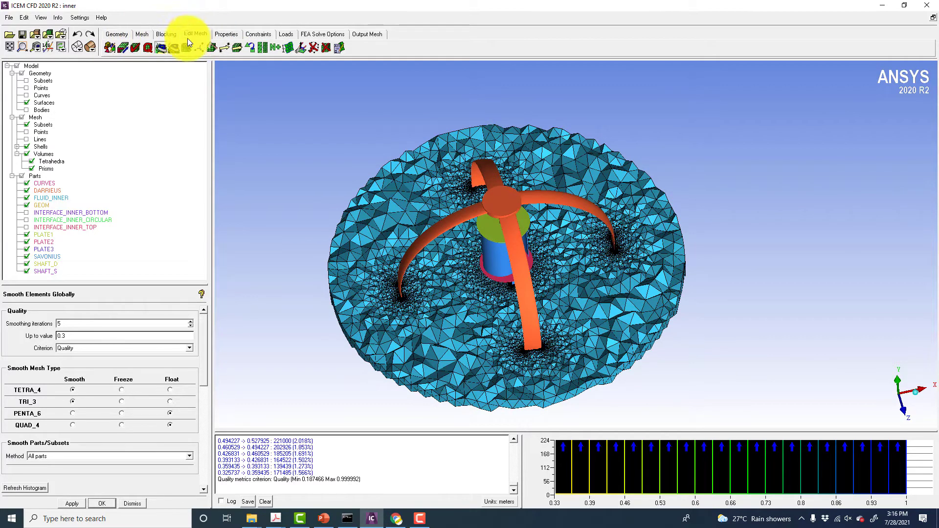
# Split the prism elements with the Fix ratio method, using a prism ratio of 1.5 and 3 layers
pyautogui.click(212, 48)
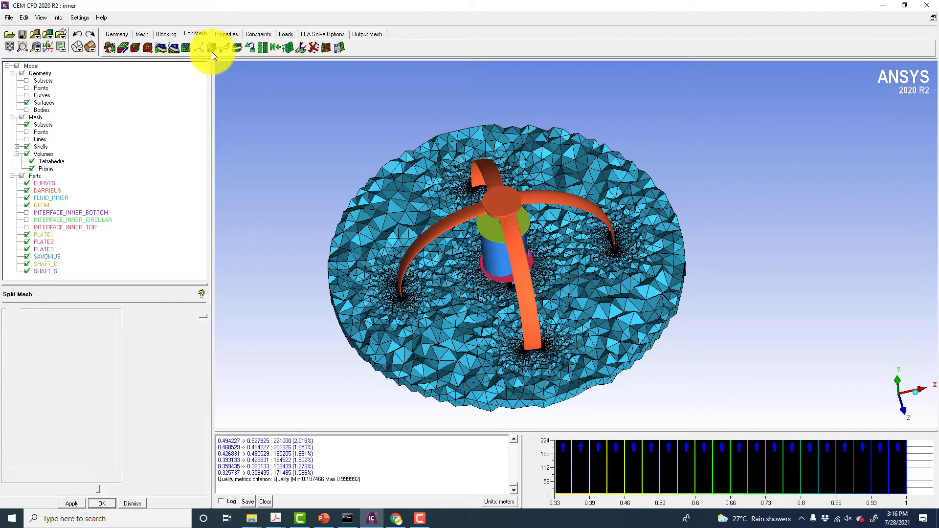
pyautogui.click(32, 346)
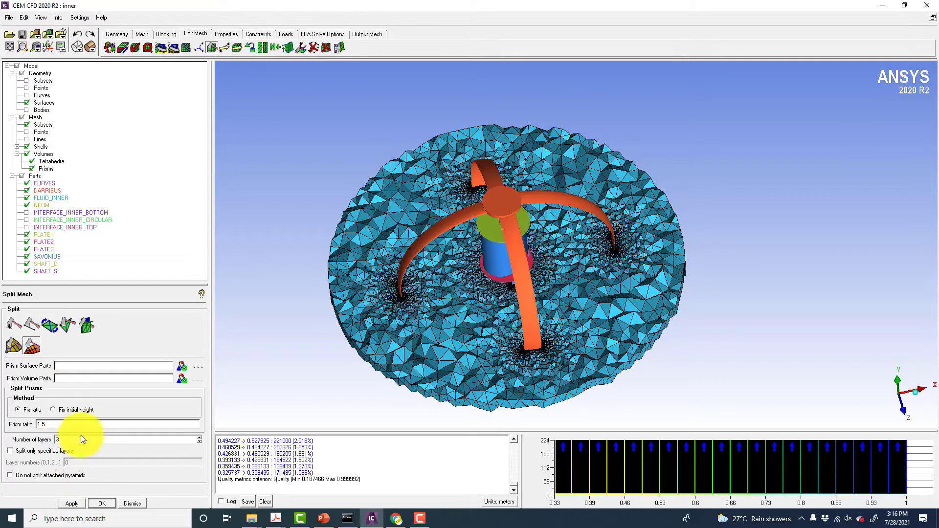
pyautogui.click(72, 503)
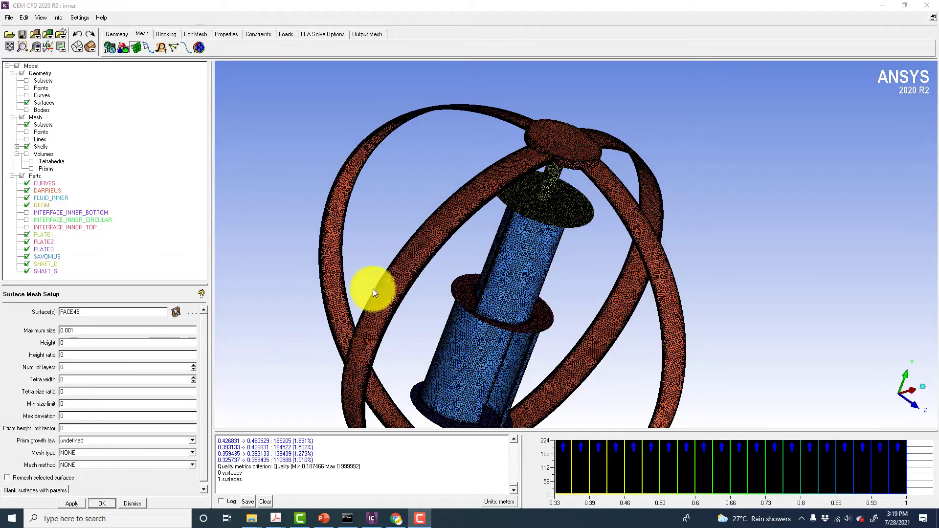
# Turn the mesh cut plane display back on for the turbine's surface mesh
pyautogui.moveTo(372, 291); pyautogui.dragTo(323, 308)
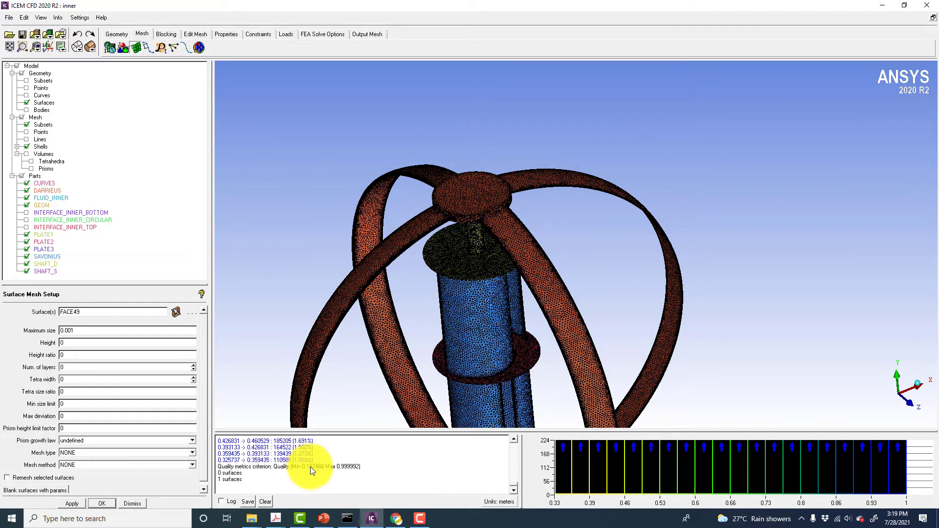
pyautogui.rightClick(36, 118)
pyautogui.moveTo(55, 122)
pyautogui.click(121, 132)
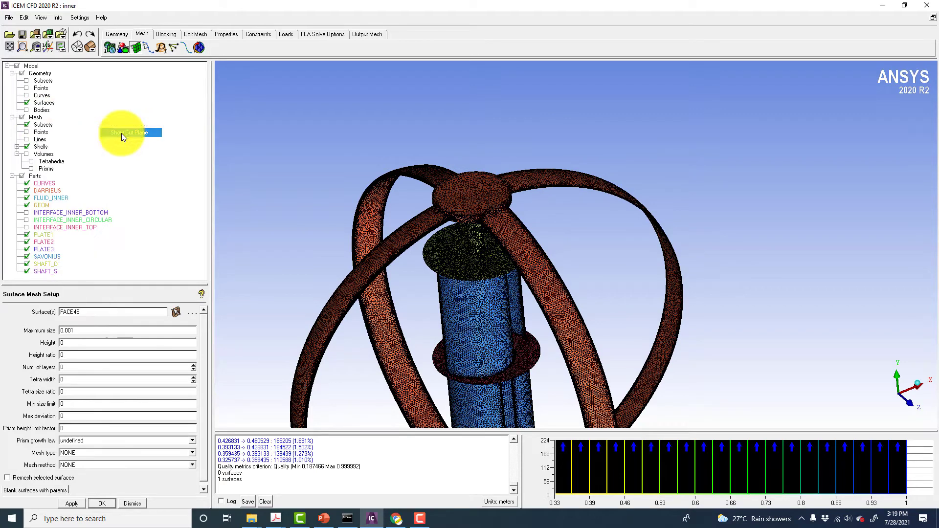
pyautogui.moveTo(317, 234); pyautogui.dragTo(338, 213)
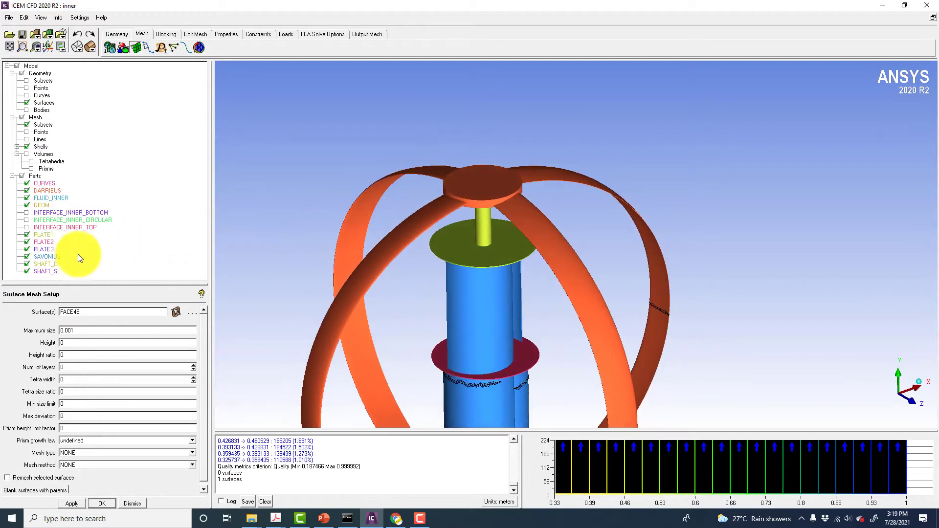
# Close the surface mesh setup and display the volume elements in the cut around the Savonius and Darrieus blades
pyautogui.click(132, 503)
pyautogui.rightClick(36, 116)
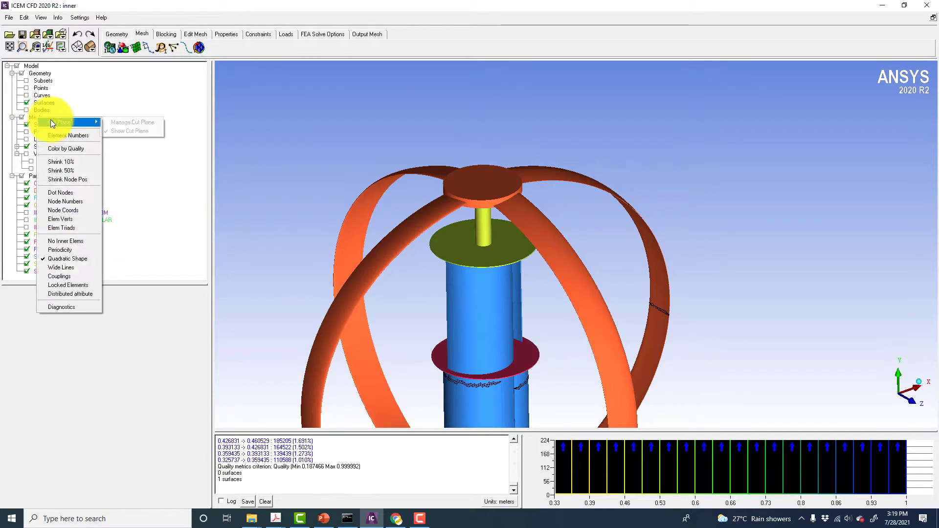
pyautogui.click(28, 154)
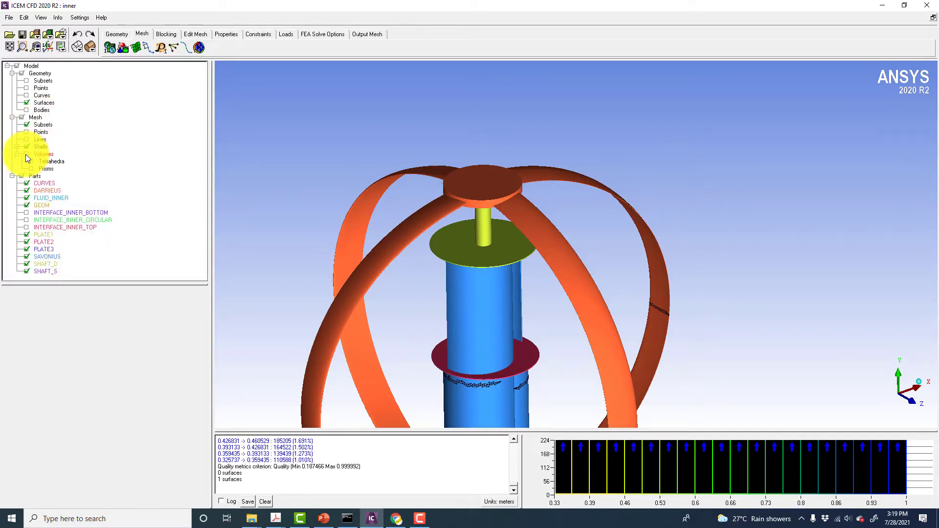
pyautogui.click(25, 154)
pyautogui.moveTo(517, 353); pyautogui.dragTo(509, 219)
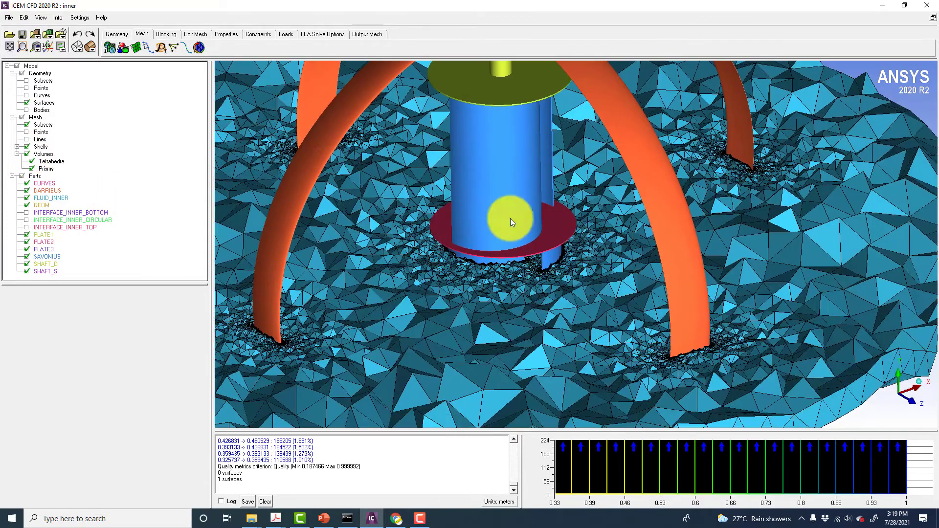
# Move the horizontal mesh cut plane to a fraction value of 0.4
pyautogui.rightClick(37, 118)
pyautogui.moveTo(96, 124)
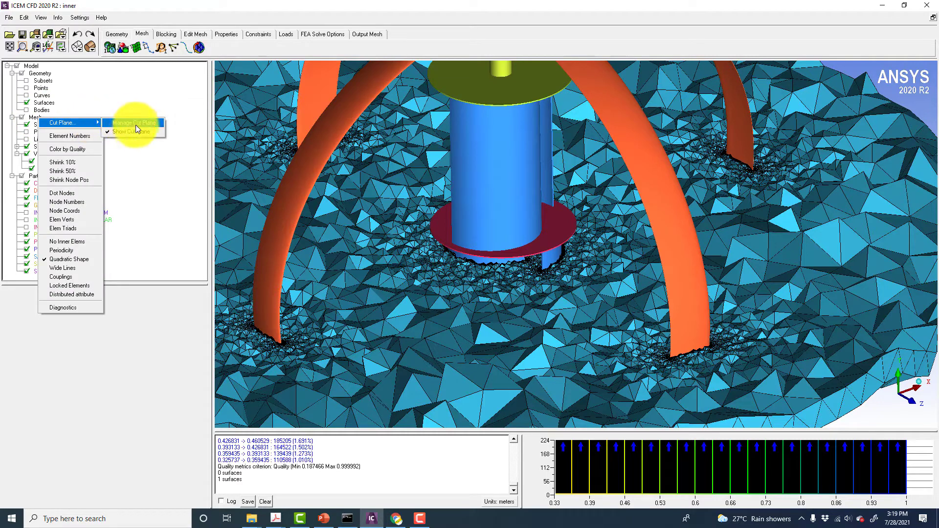
pyautogui.click(130, 125)
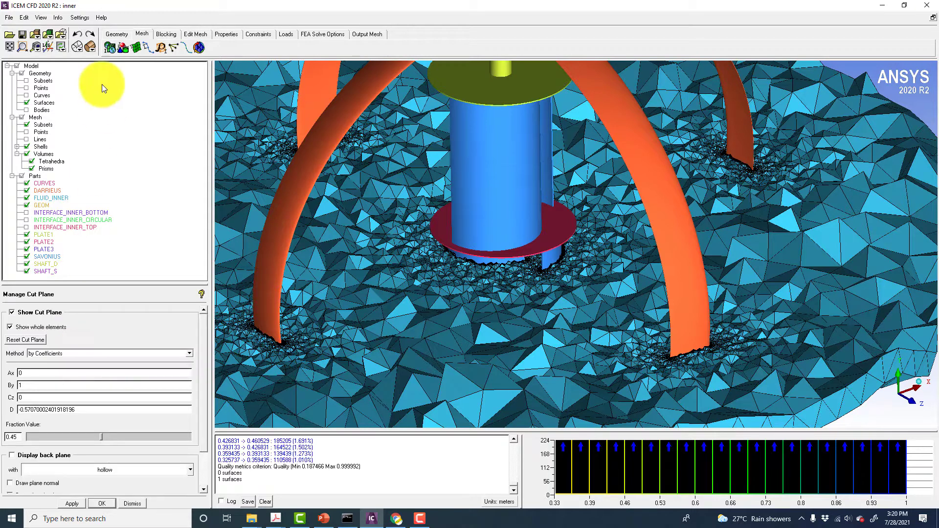
pyautogui.click(16, 438)
pyautogui.write('=')
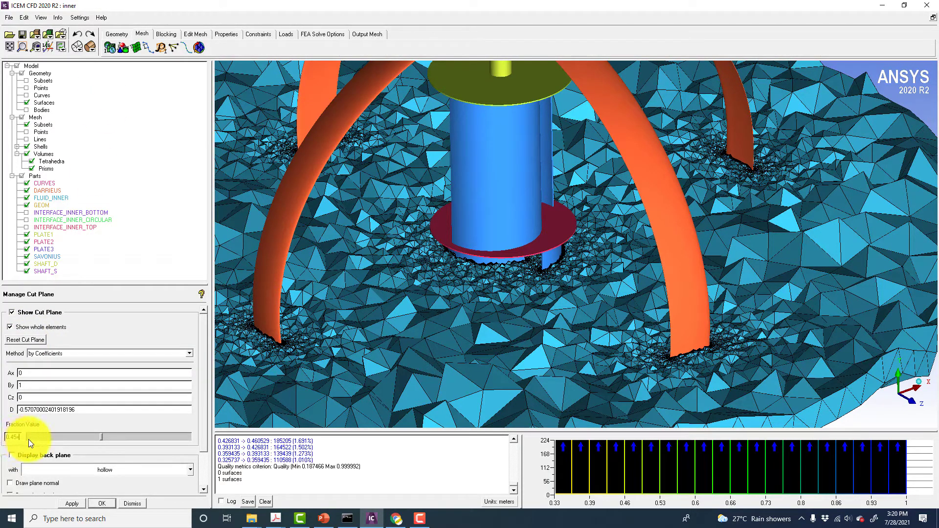
pyautogui.press('BackSpace')
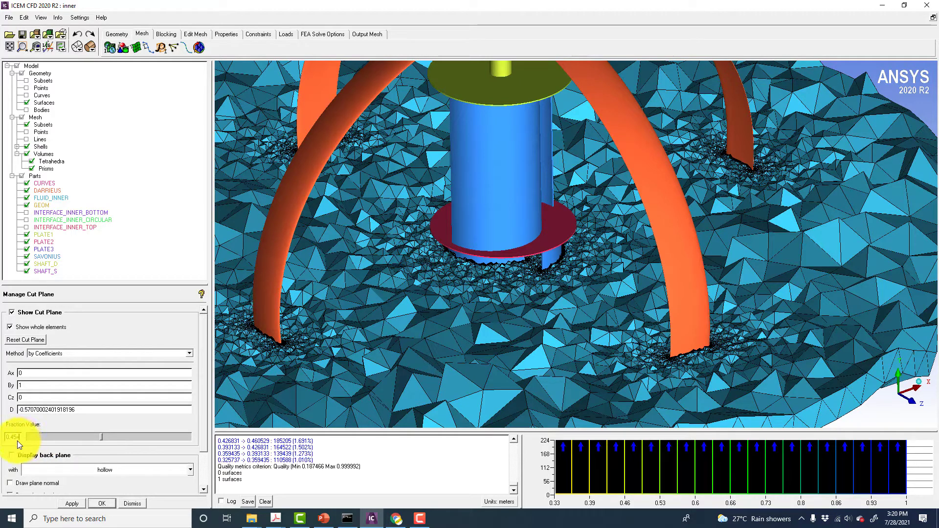
pyautogui.press('BackSpace')
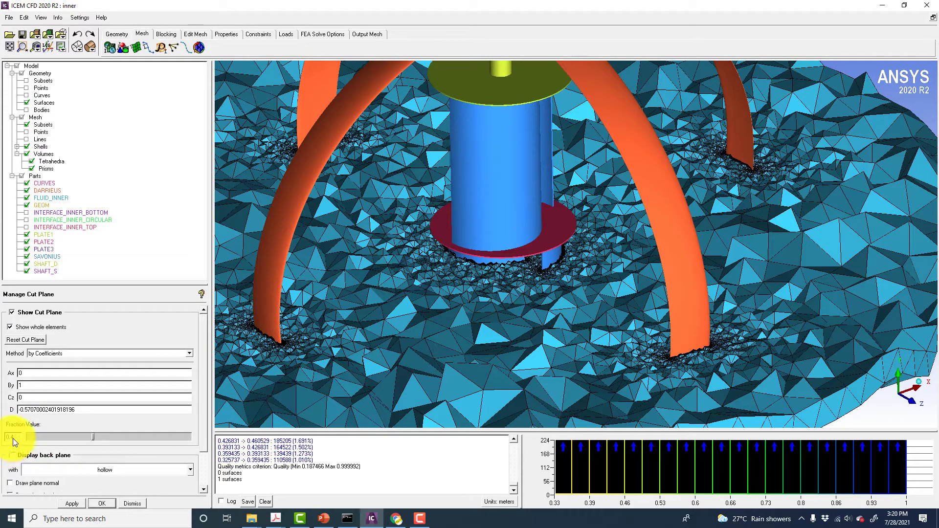
pyautogui.click(73, 504)
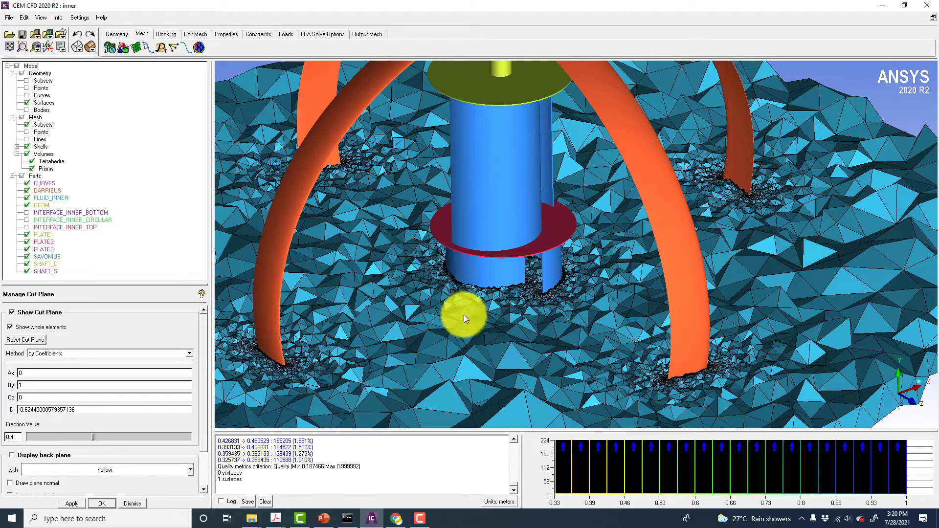
# Examine the split prism layers along the Savonius blade's surface in the horizontal cut
pyautogui.moveTo(463, 315); pyautogui.dragTo(470, 180, button='right')
pyautogui.moveTo(460, 258); pyautogui.dragTo(568, 184, button='middle')
pyautogui.moveTo(567, 184); pyautogui.dragTo(599, 100, button='right')
pyautogui.moveTo(645, 243); pyautogui.dragTo(462, 252, button='middle')
pyautogui.moveTo(611, 153); pyautogui.dragTo(788, 244, button='right')
pyautogui.moveTo(767, 203); pyautogui.dragTo(594, 236, button='middle')
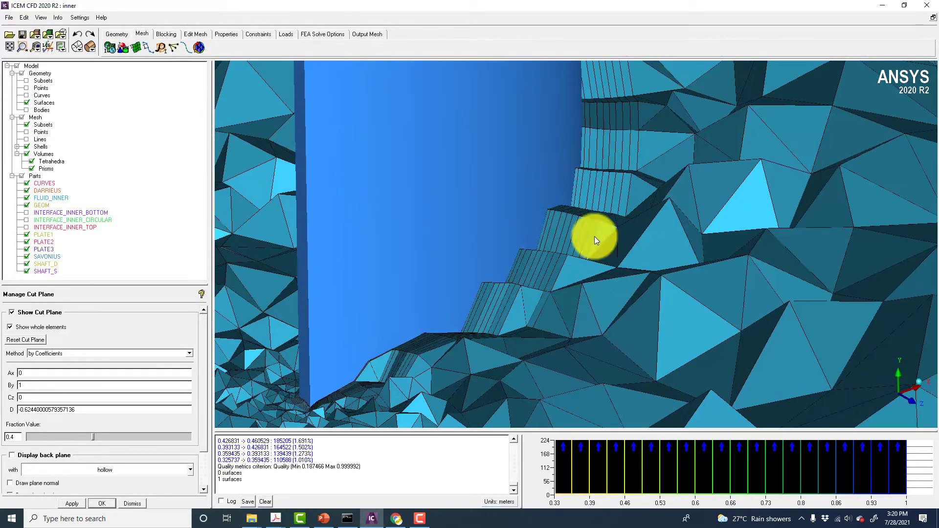
pyautogui.moveTo(594, 236); pyautogui.dragTo(581, 322, button='right')
pyautogui.moveTo(571, 133); pyautogui.dragTo(500, 168, button='middle')
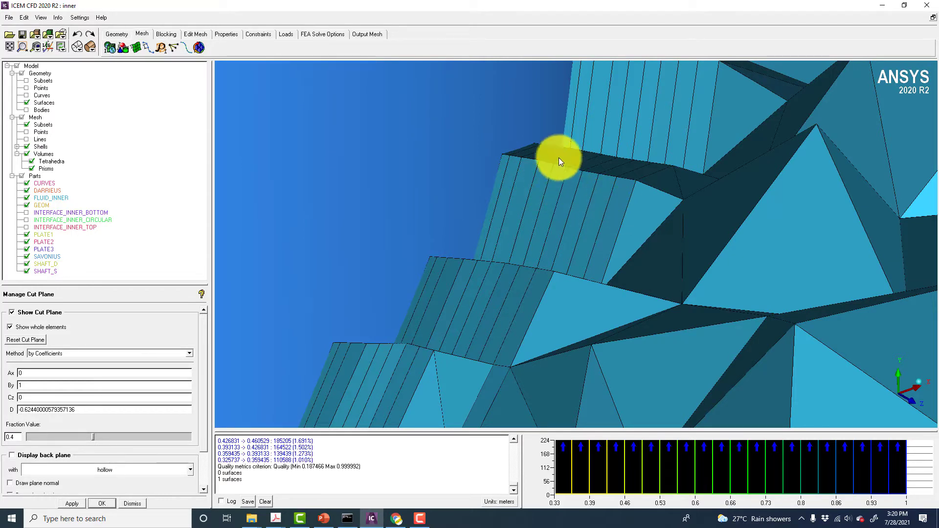
pyautogui.moveTo(509, 220); pyautogui.dragTo(476, 161, button='right')
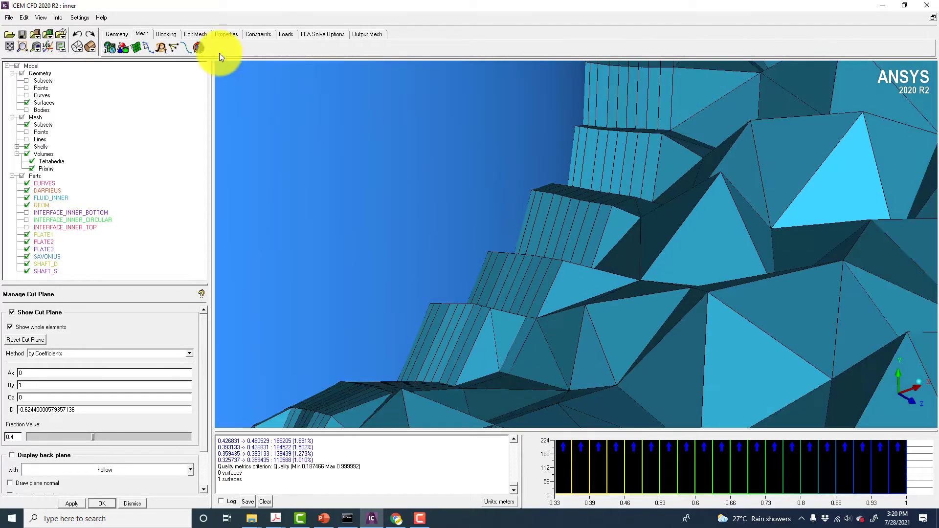
# Redistribute the prism edges with the Fix ratio method, using a prism ratio of 1.35
pyautogui.click(195, 33)
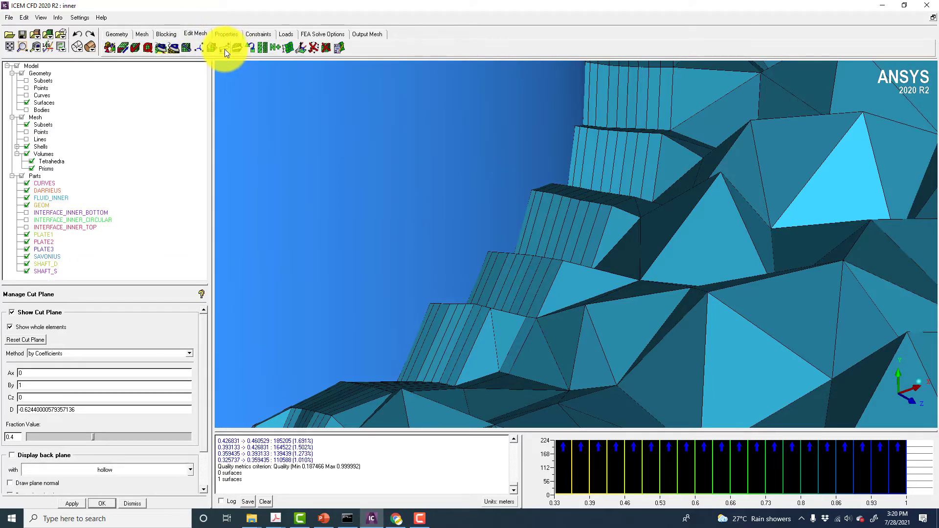
pyautogui.click(224, 49)
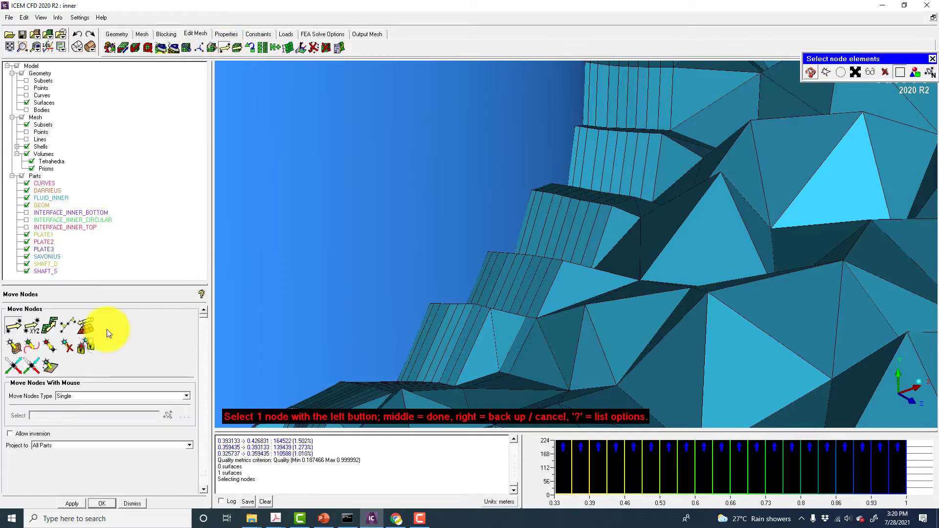
pyautogui.click(85, 330)
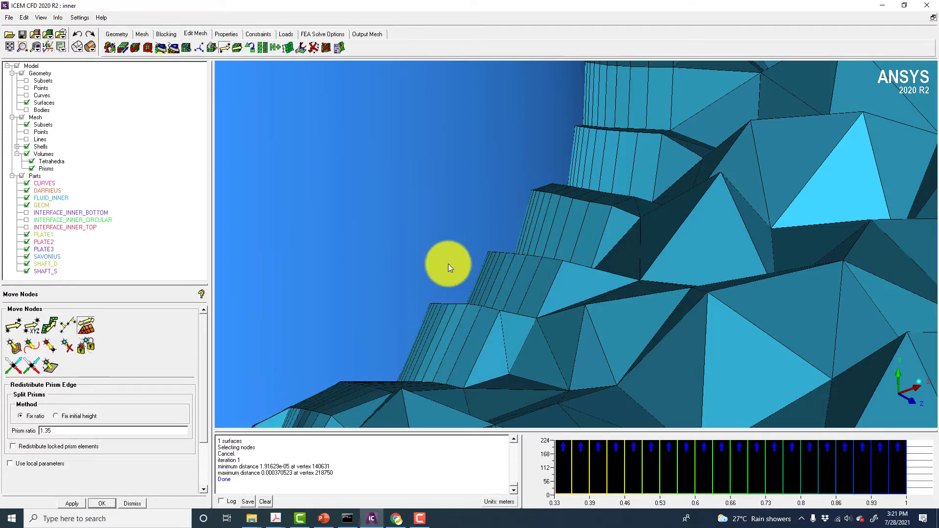
# Look at the prisms around the Darrieus blade and turn off the mesh cut plane display
pyautogui.moveTo(671, 274); pyautogui.dragTo(8, 115)
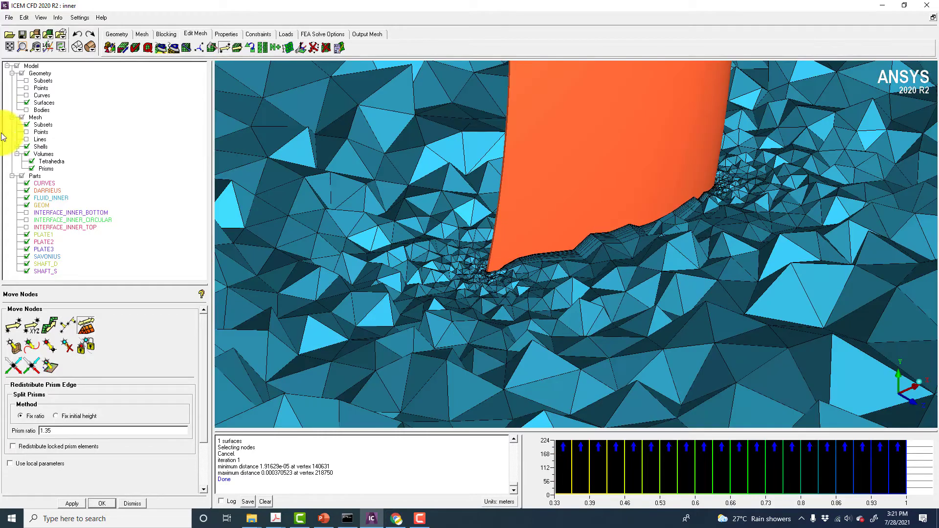
pyautogui.rightClick(34, 116)
pyautogui.moveTo(86, 123)
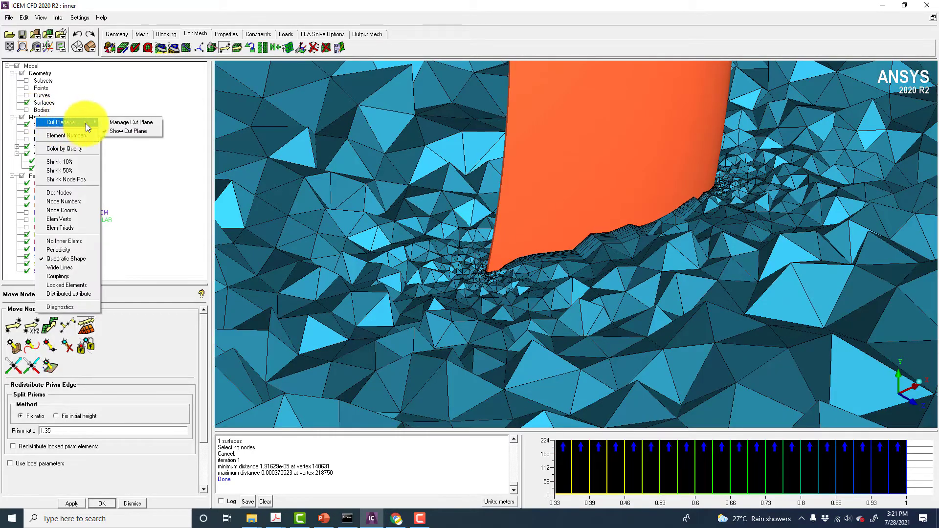
pyautogui.click(142, 129)
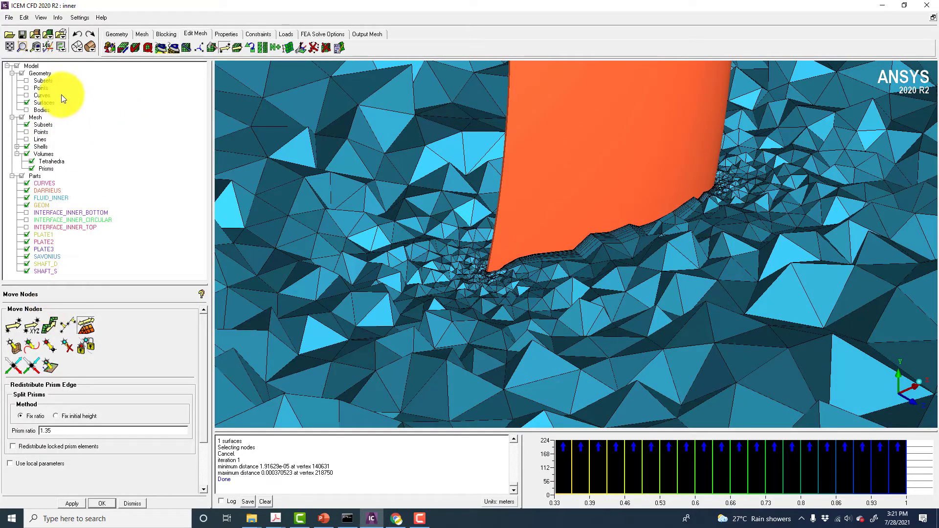
# Show the mesh cut plane with the Middle X Plane method and display the volume elements around the turbine
pyautogui.rightClick(35, 119)
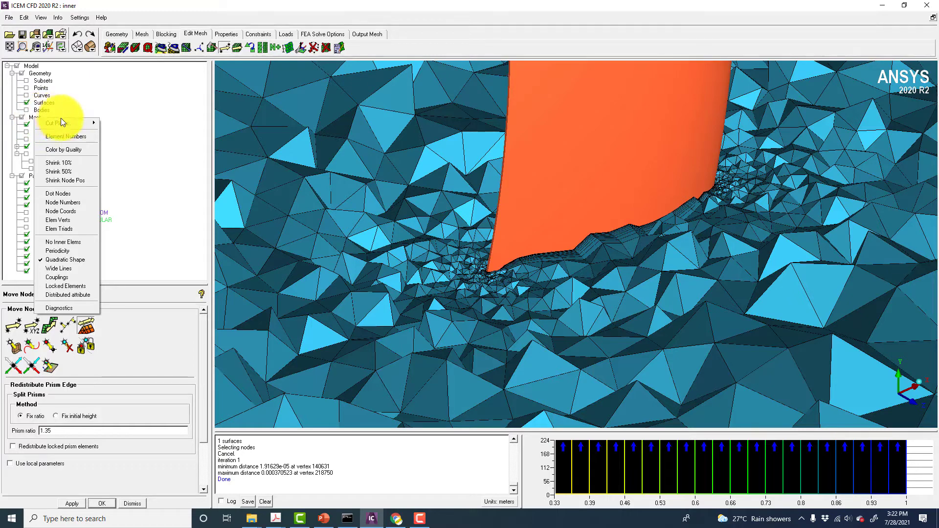
pyautogui.moveTo(73, 123)
pyautogui.click(113, 124)
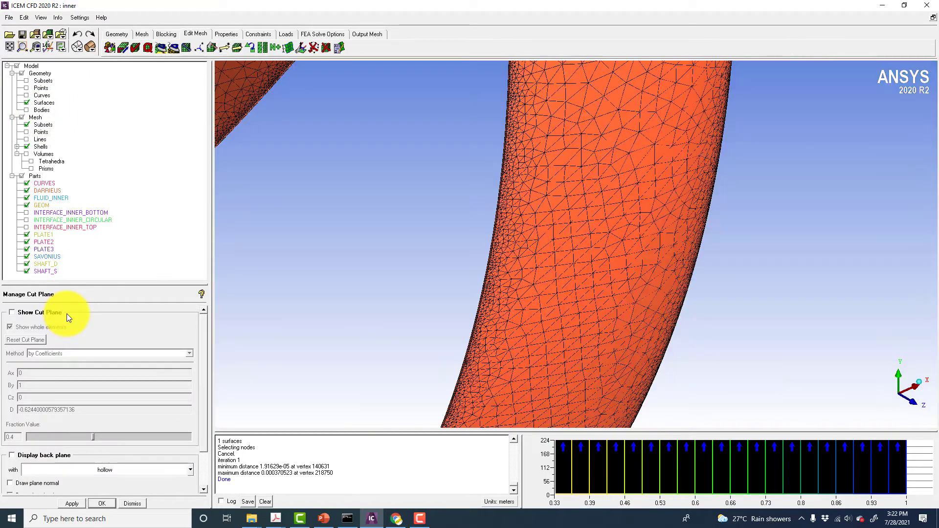
pyautogui.click(22, 314)
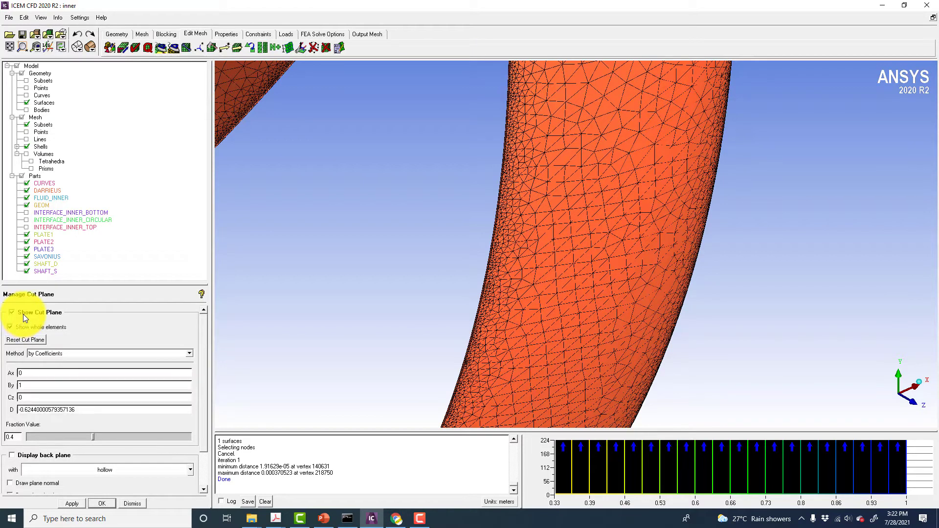
pyautogui.click(61, 354)
pyautogui.click(51, 396)
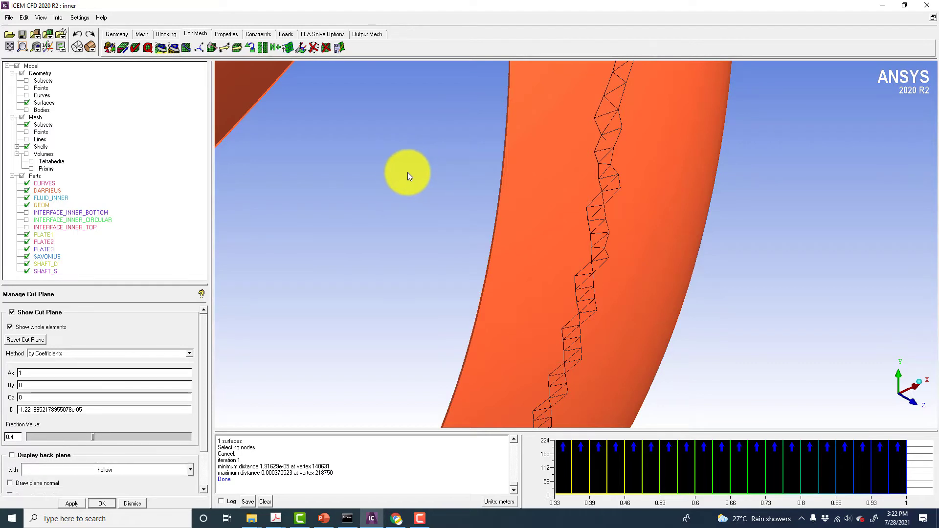
pyautogui.moveTo(409, 181); pyautogui.dragTo(344, 228)
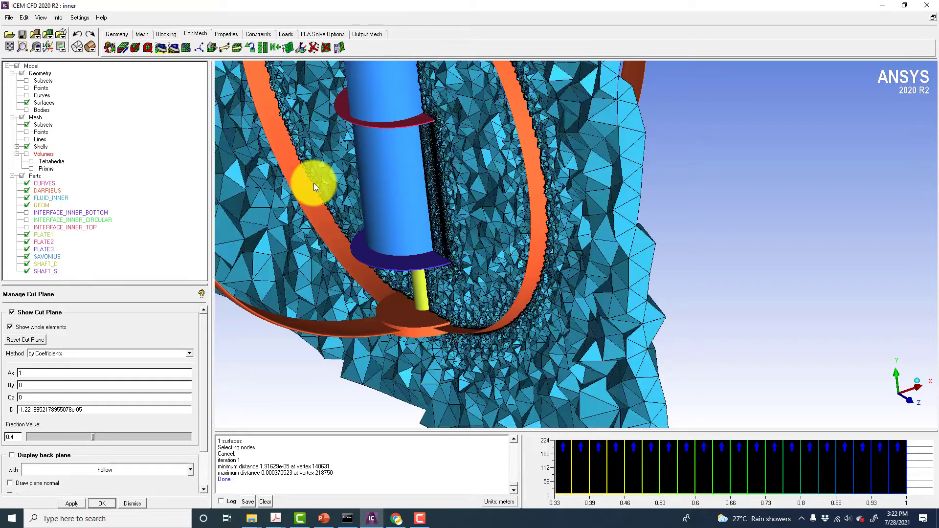
pyautogui.moveTo(358, 165)
pyautogui.mouseDown()
pyautogui.moveTo(504, 125)
pyautogui.moveTo(456, 230)
pyautogui.moveTo(454, 283)
pyautogui.moveTo(395, 257)
pyautogui.moveTo(591, 179)
pyautogui.moveTo(630, 212)
pyautogui.moveTo(589, 254)
pyautogui.moveTo(488, 262)
pyautogui.moveTo(489, 291)
pyautogui.moveTo(478, 245)
pyautogui.moveTo(380, 232)
pyautogui.moveTo(67, 358)
pyautogui.mouseUp()
# Switch the mesh cut plane to the Middle Z Plane method
pyautogui.click(67, 358)
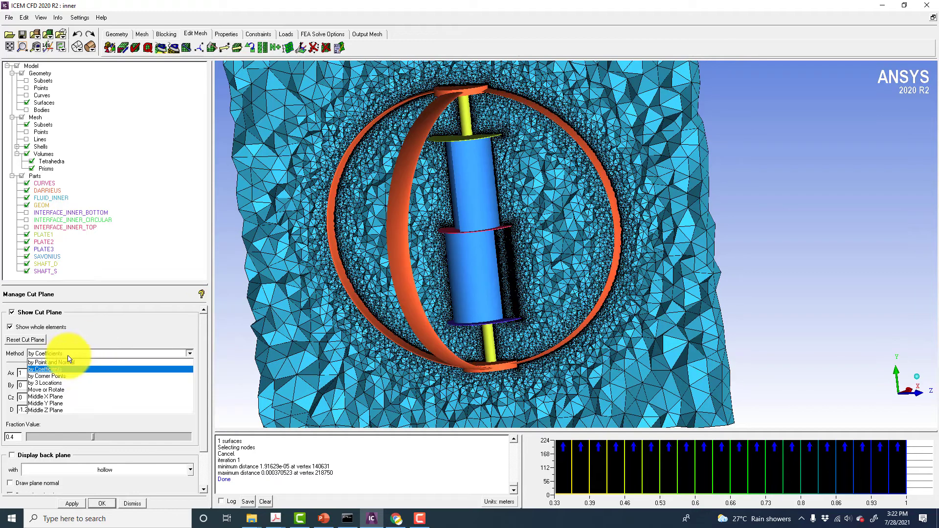
pyautogui.click(57, 395)
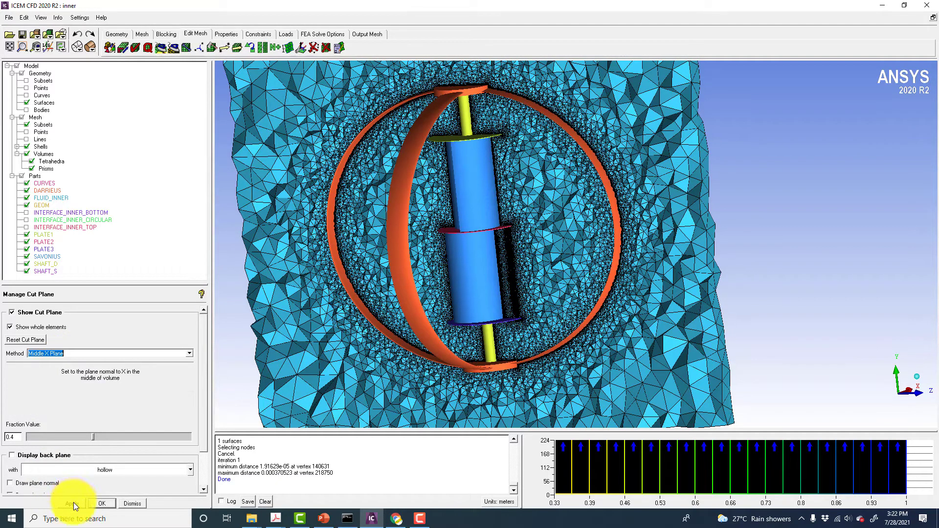
pyautogui.click(94, 353)
pyautogui.click(39, 411)
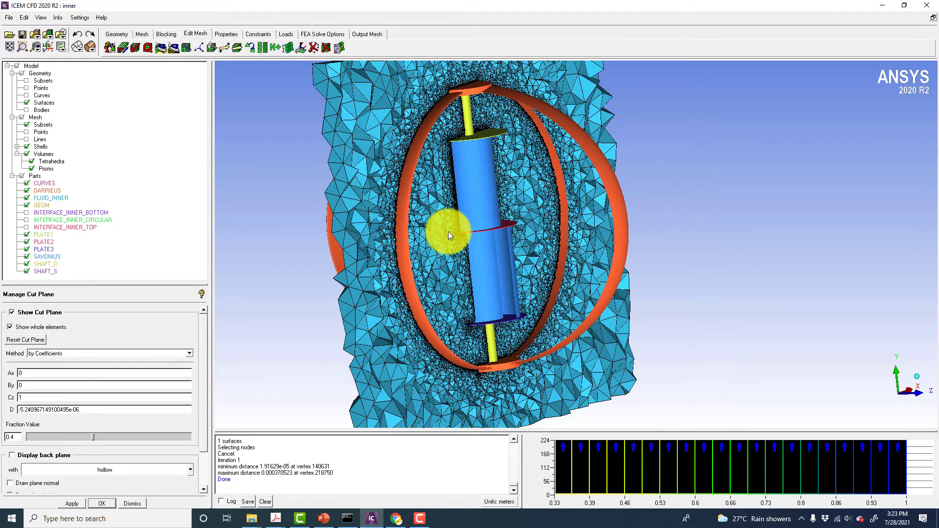
# Examine the prism layers along the Darrieus ring and the Savonius blades in the middle Z cut
pyautogui.moveTo(447, 231); pyautogui.dragTo(579, 168)
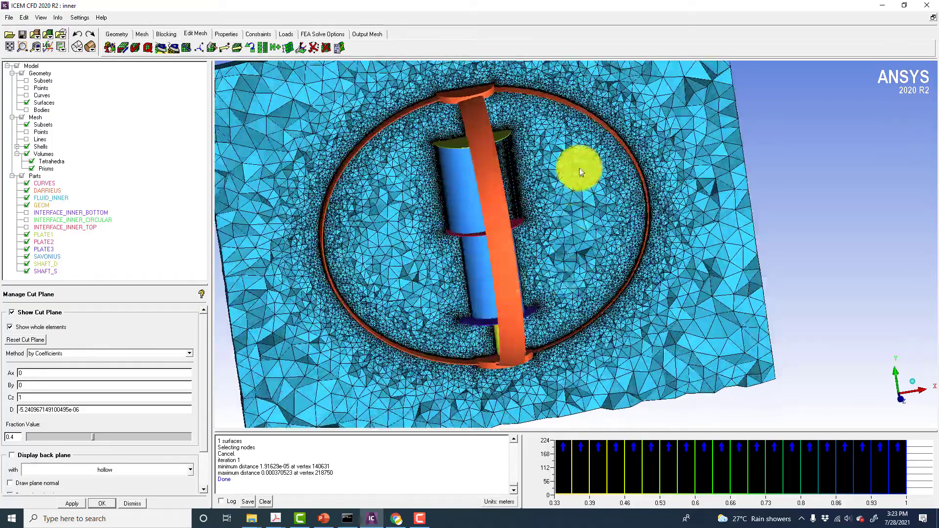
pyautogui.moveTo(579, 169); pyautogui.dragTo(614, 229, button='right')
pyautogui.moveTo(629, 143); pyautogui.dragTo(639, 316, button='middle')
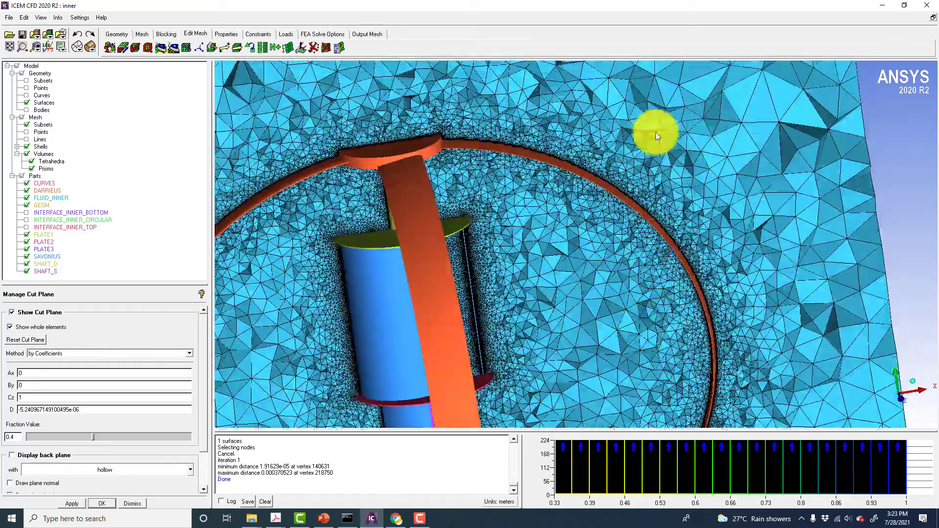
pyautogui.moveTo(655, 132); pyautogui.dragTo(661, 163, button='right')
pyautogui.scroll(5, 600, 130)
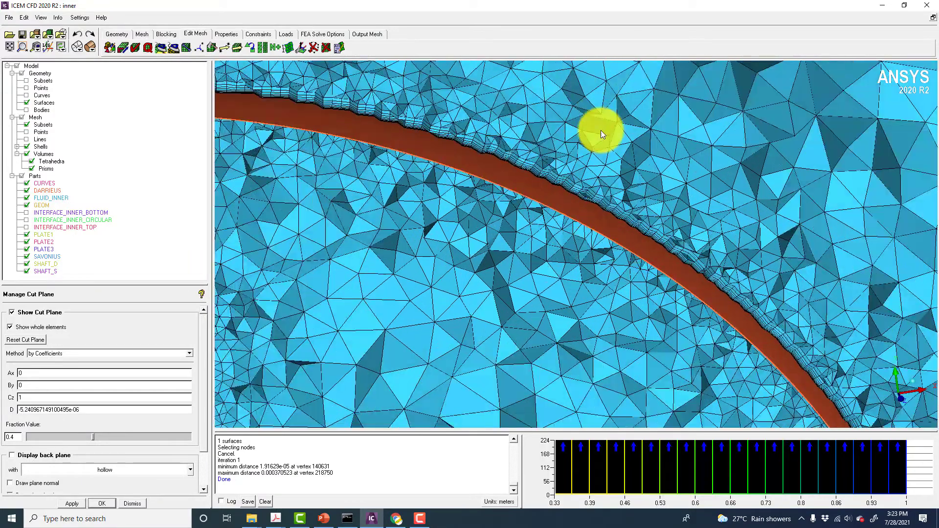
pyautogui.moveTo(501, 182); pyautogui.dragTo(410, 153, button='middle')
pyautogui.moveTo(410, 154); pyautogui.dragTo(627, 103)
pyautogui.moveTo(556, 339); pyautogui.dragTo(547, 142)
pyautogui.moveTo(622, 66); pyautogui.dragTo(704, 181, button='right')
pyautogui.moveTo(614, 205); pyautogui.dragTo(357, 215, button='middle')
pyautogui.moveTo(573, 115); pyautogui.dragTo(572, 172, button='right')
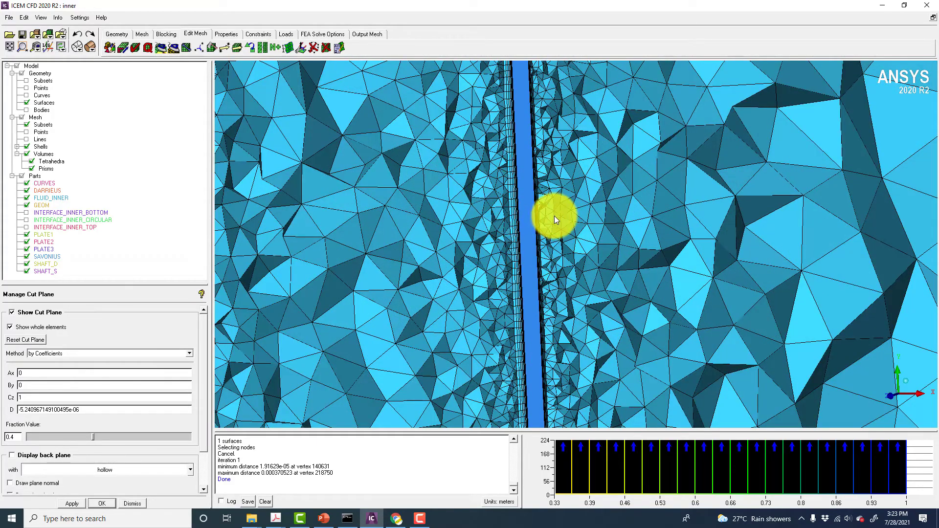
pyautogui.moveTo(553, 216); pyautogui.dragTo(688, 248, button='middle')
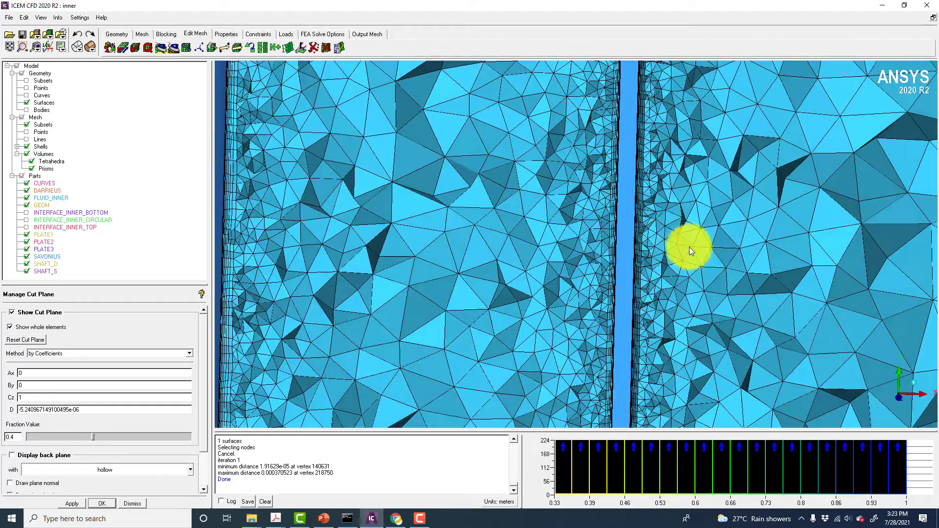
# Open the global element smoothing settings and create the quality histogram for the whole mesh
pyautogui.moveTo(688, 248); pyautogui.dragTo(584, 422, button='right')
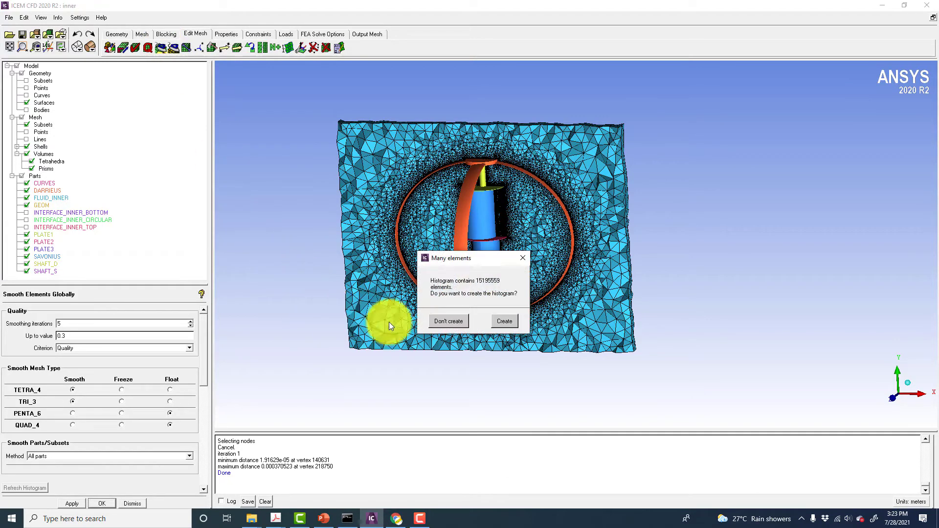
pyautogui.click(493, 322)
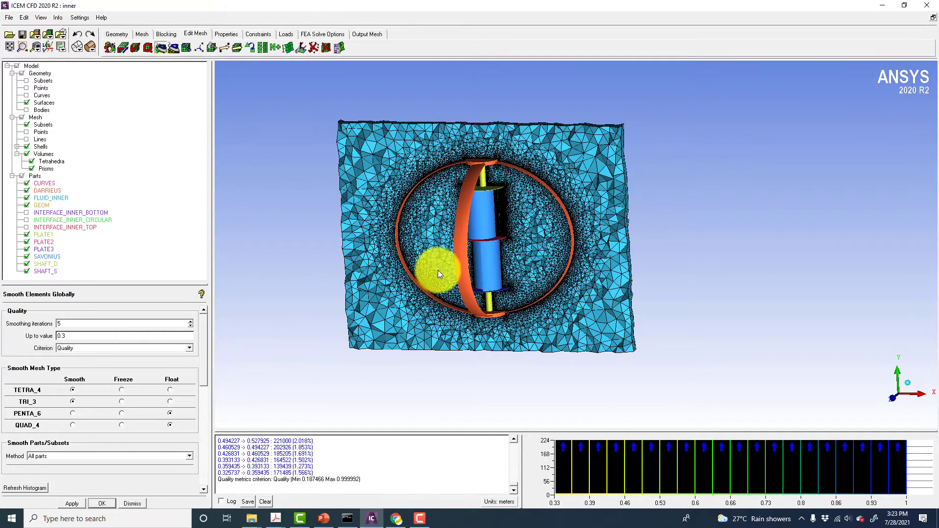
# Examine the mesh and prism layers around the lower shaft, end plate and Darrieus blade junction in the Z cut
pyautogui.moveTo(343, 249); pyautogui.dragTo(454, 204)
pyautogui.moveTo(453, 204); pyautogui.dragTo(453, 310, button='right')
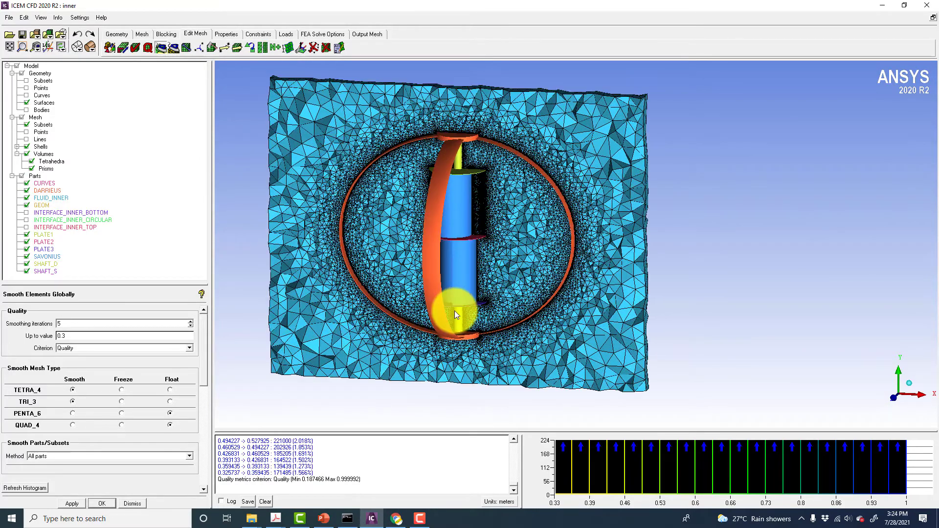
pyautogui.moveTo(454, 346); pyautogui.dragTo(452, 289, button='middle')
pyautogui.moveTo(426, 197); pyautogui.dragTo(411, 262, button='right')
pyautogui.moveTo(411, 262); pyautogui.dragTo(521, 233, button='middle')
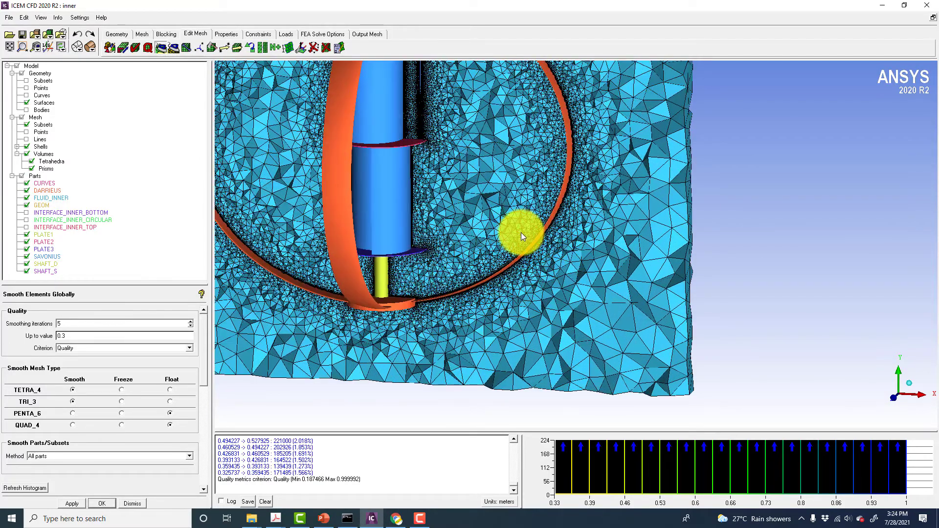
pyautogui.moveTo(414, 239); pyautogui.dragTo(398, 244)
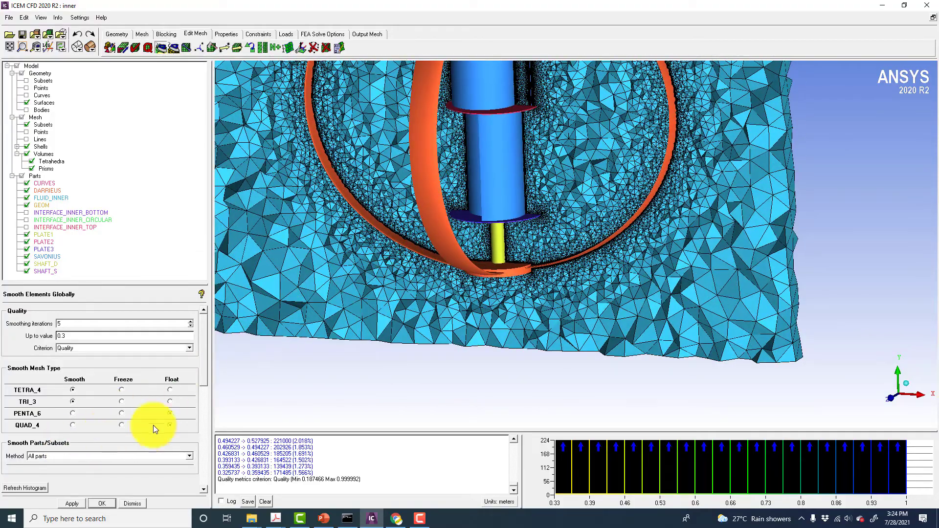
pyautogui.moveTo(458, 112); pyautogui.dragTo(462, 196, button='right')
pyautogui.moveTo(466, 75); pyautogui.dragTo(447, 232, button='right')
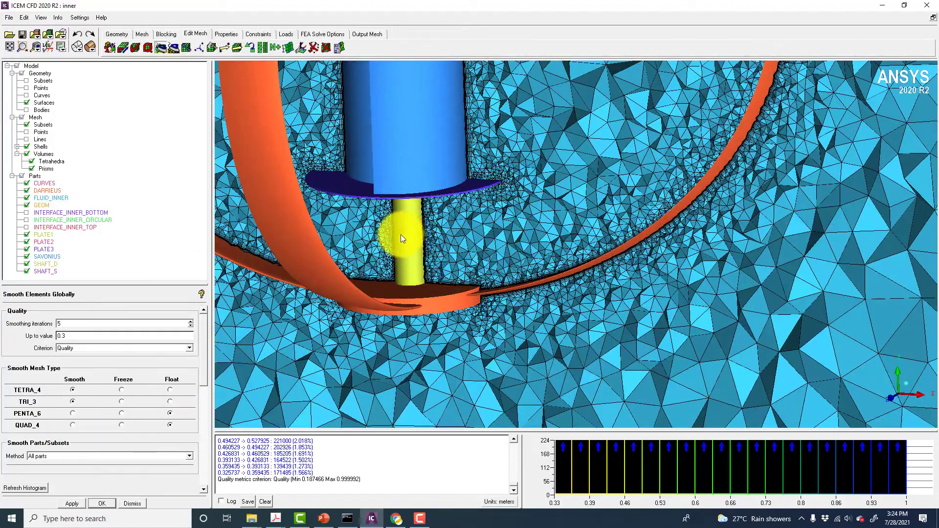
pyautogui.moveTo(401, 234); pyautogui.dragTo(438, 248)
pyautogui.moveTo(430, 101); pyautogui.dragTo(401, 236, button='right')
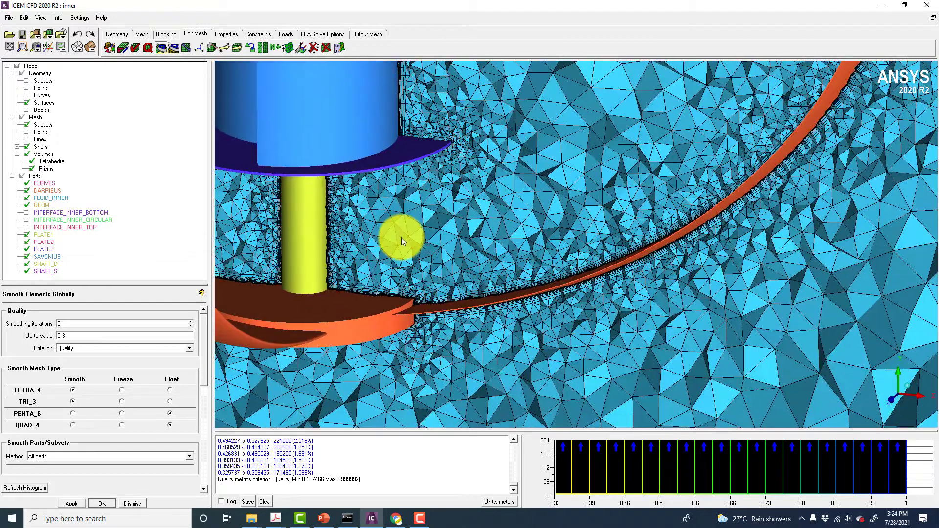
# Smooth the mesh elements globally with 5 iterations up to quality 0.3, keeping PENTA_6 and QUAD_4 floating, and review the resulting quality
pyautogui.moveTo(401, 236); pyautogui.dragTo(463, 216, button='middle')
pyautogui.moveTo(464, 216); pyautogui.dragTo(314, 266)
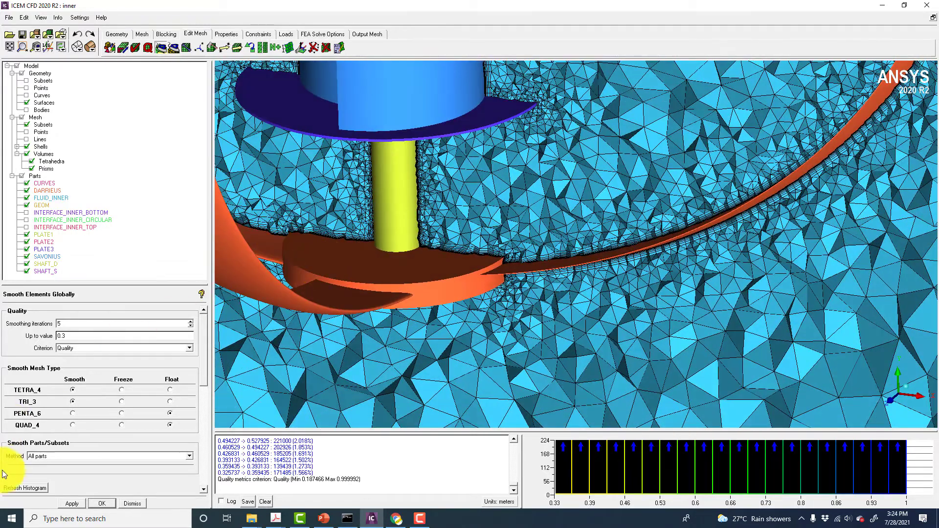
pyautogui.click(73, 503)
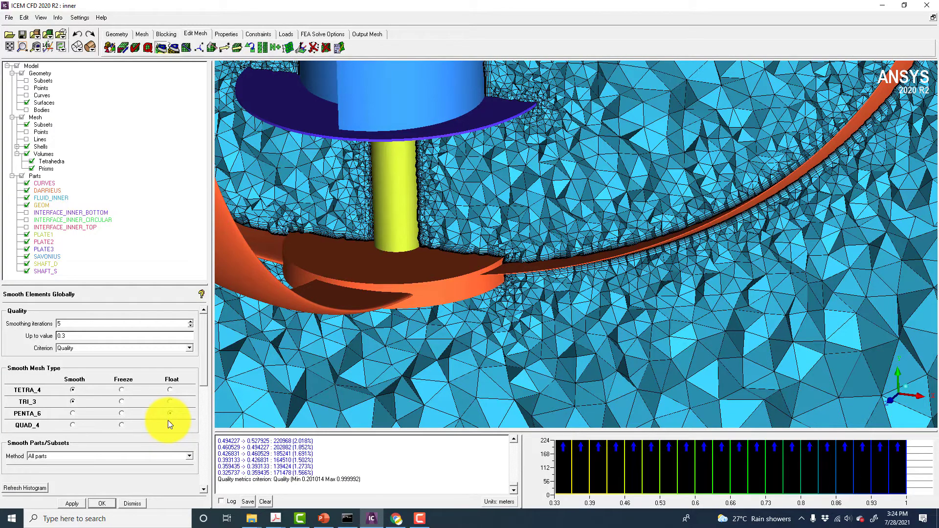
pyautogui.moveTo(425, 230); pyautogui.dragTo(377, 474)
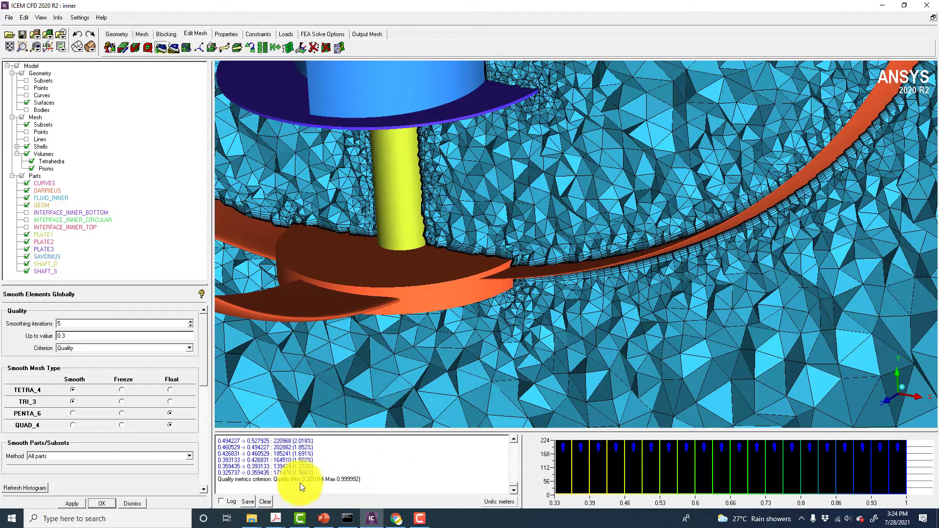
pyautogui.moveTo(412, 218); pyautogui.dragTo(408, 263)
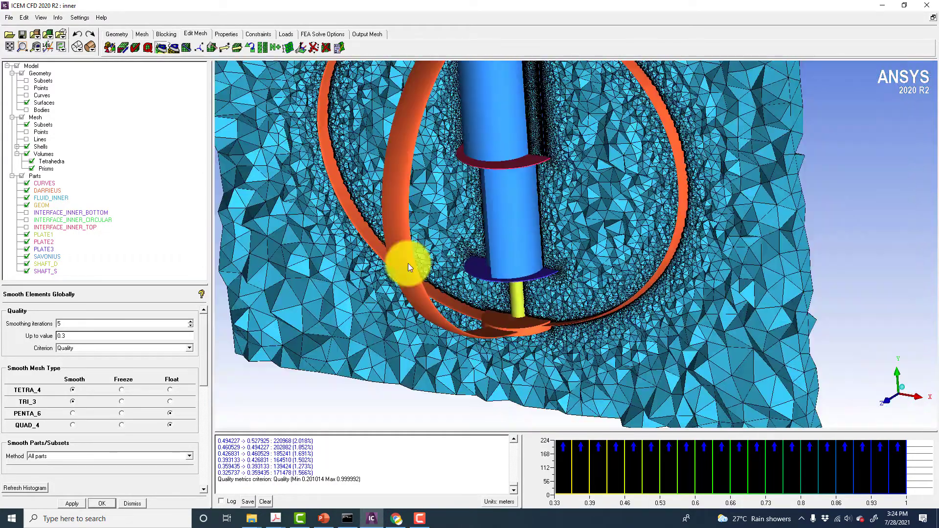
# Open the output solver setup with ANSYS Fluent and bring up the part boundary conditions
pyautogui.click(376, 33)
pyautogui.click(111, 48)
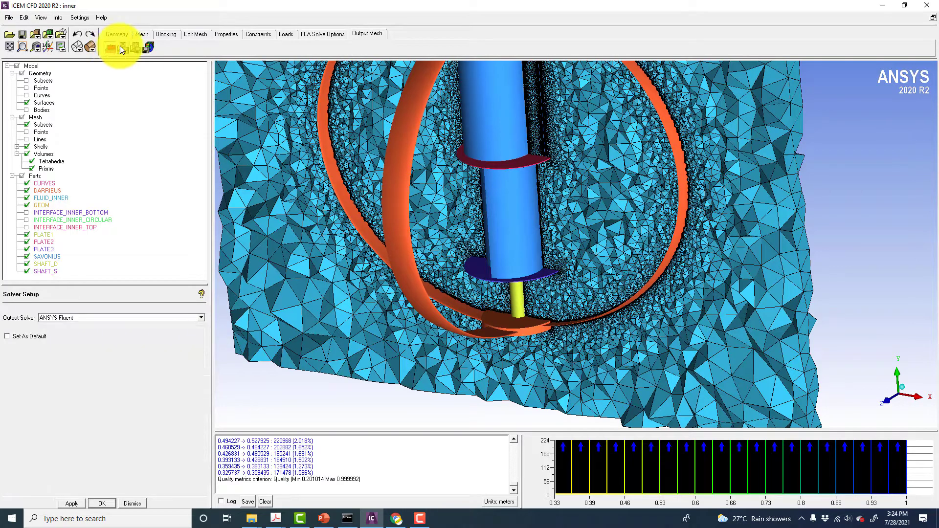
pyautogui.click(123, 46)
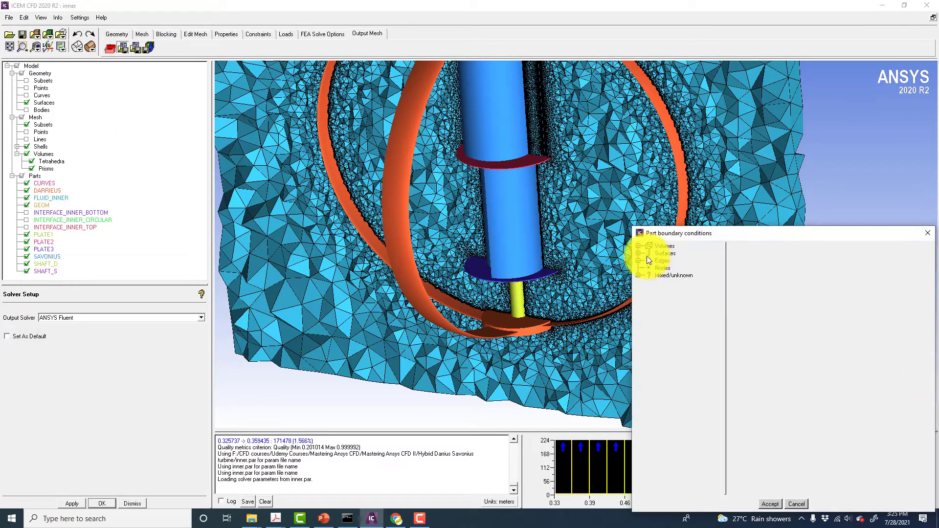
# Check the wall boundary condition of the one-sided DARRIEUS surface and view its extent on the turbine
pyautogui.click(638, 254)
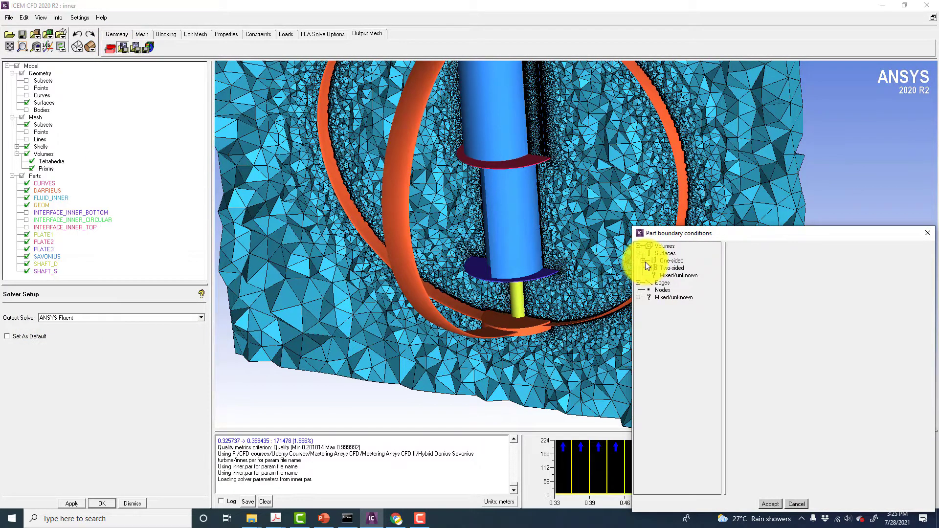
pyautogui.click(644, 261)
pyautogui.click(648, 268)
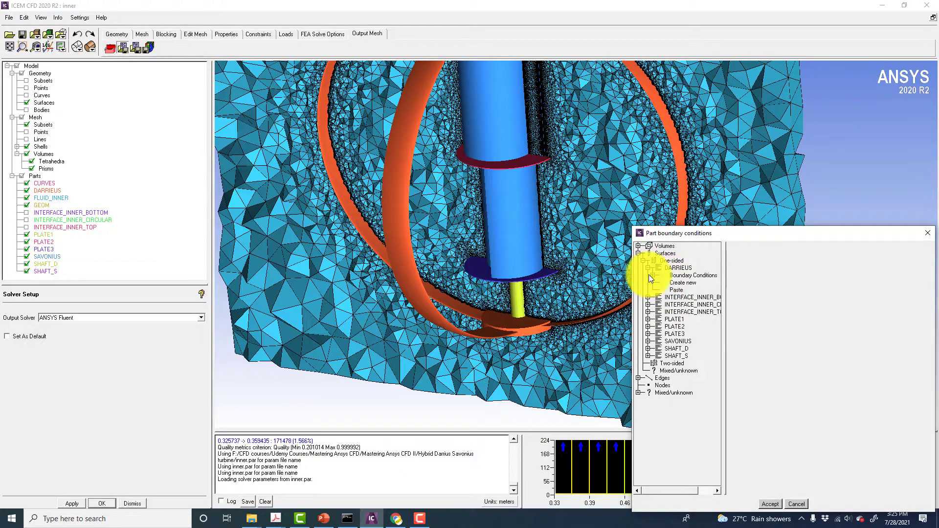
pyautogui.click(652, 275)
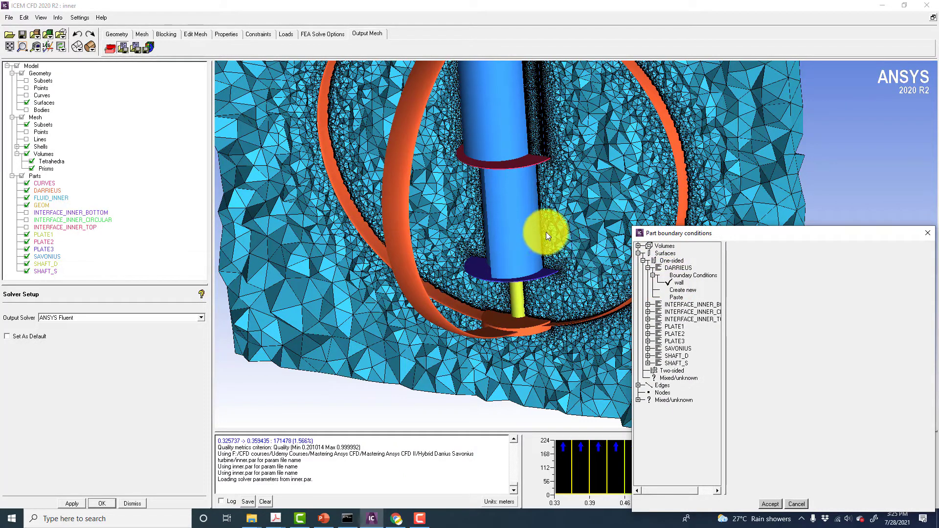
pyautogui.moveTo(501, 298); pyautogui.dragTo(501, 104)
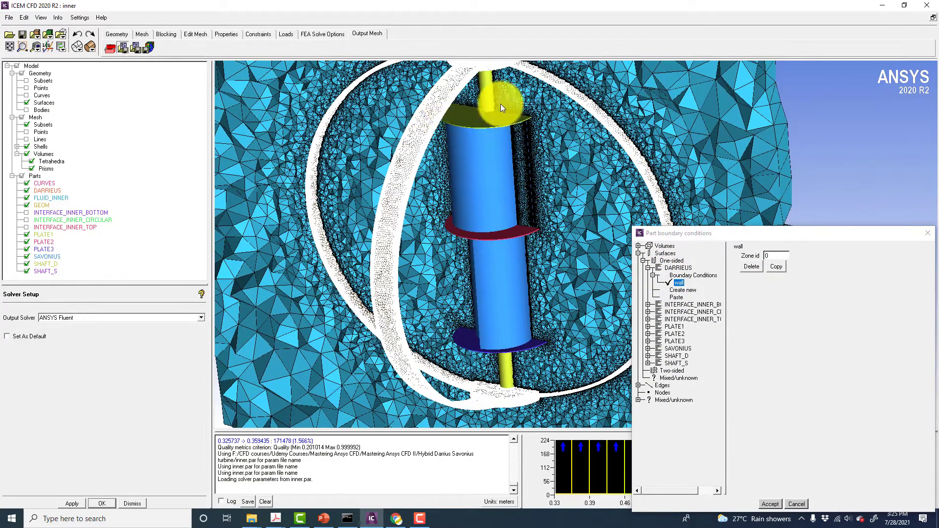
# Check the boundary condition of SHAFT_S and look for its surface on the turbine model
pyautogui.click(648, 362)
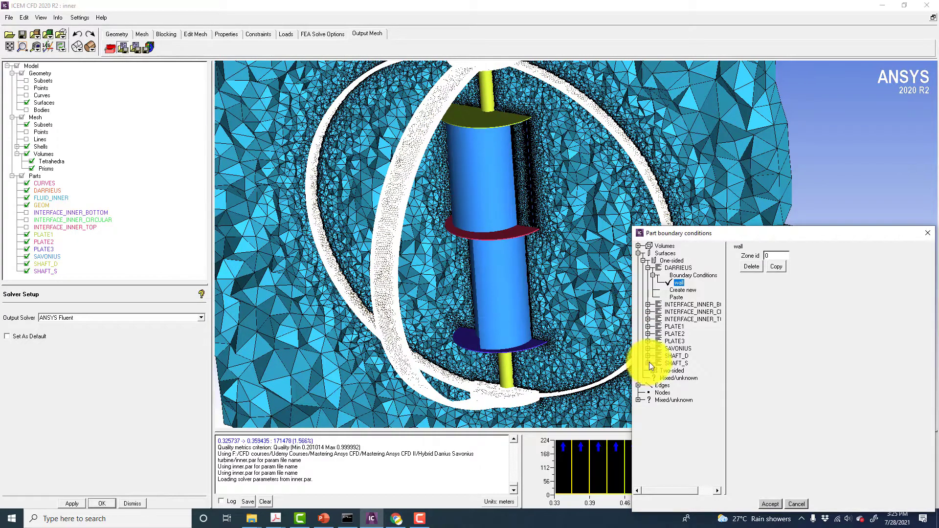
pyautogui.click(653, 371)
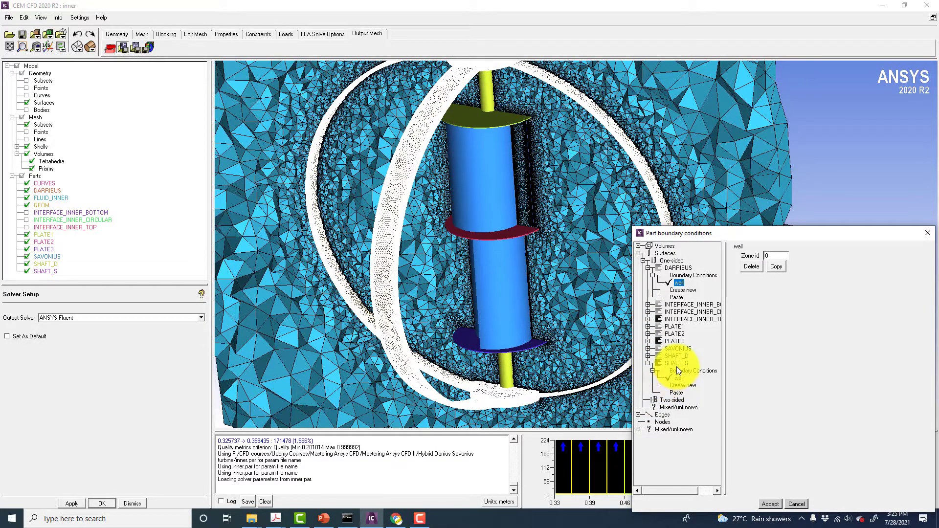
pyautogui.click(677, 363)
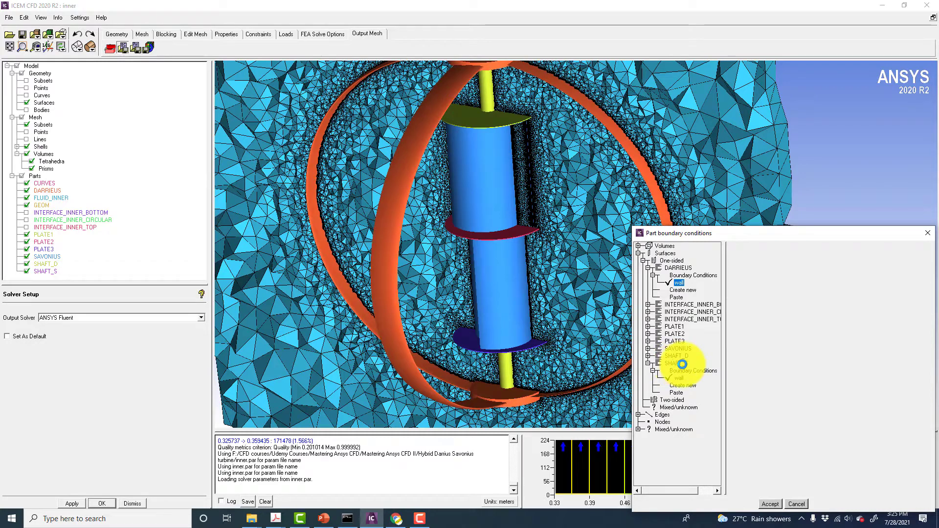
pyautogui.click(478, 166)
pyautogui.moveTo(477, 166); pyautogui.dragTo(474, 303)
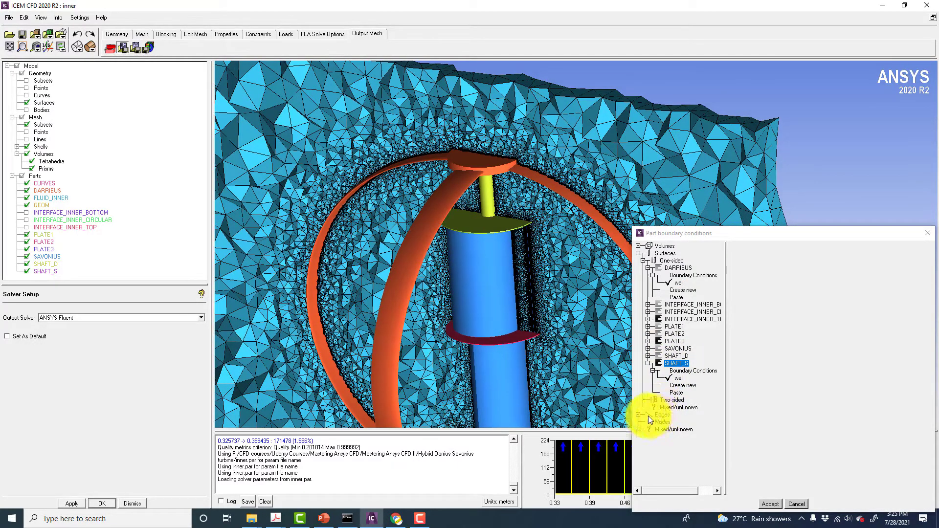
# Highlight the SHAFT_D part and examine its surfaces at both ends of the Savonius rotor
pyautogui.click(648, 356)
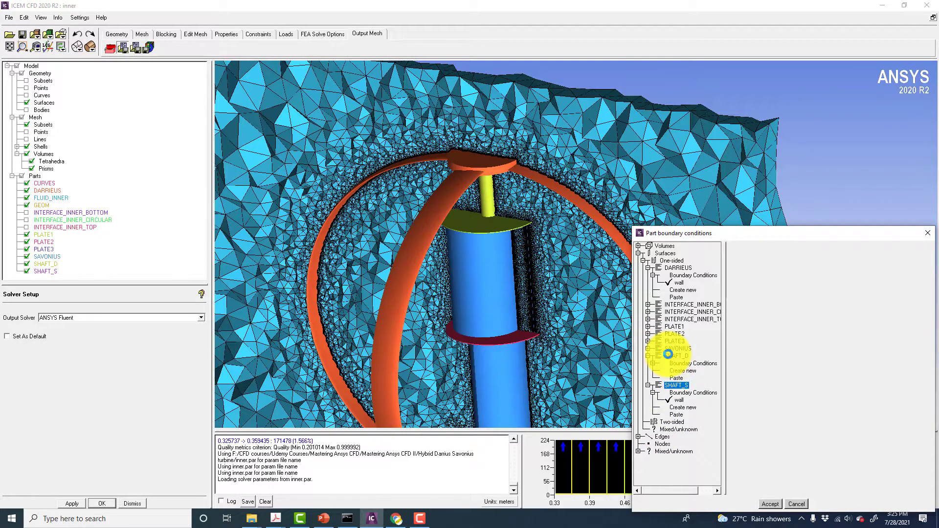
pyautogui.click(492, 199)
pyautogui.moveTo(512, 240); pyautogui.dragTo(415, 76)
pyautogui.moveTo(433, 146); pyautogui.dragTo(436, 360)
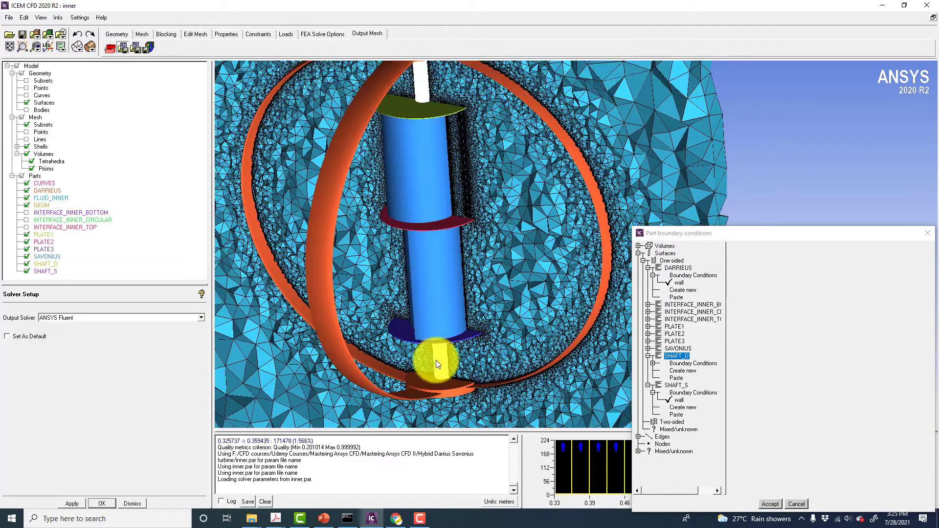
# Expand the bottom interface entry, then check PLATE1's wall condition and locate the plate on the model
pyautogui.click(647, 305)
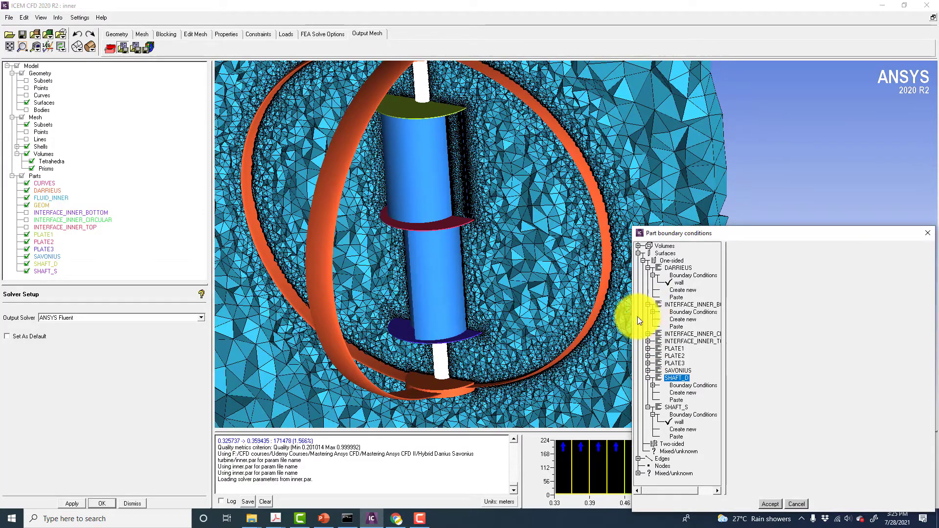
pyautogui.click(647, 348)
pyautogui.click(653, 356)
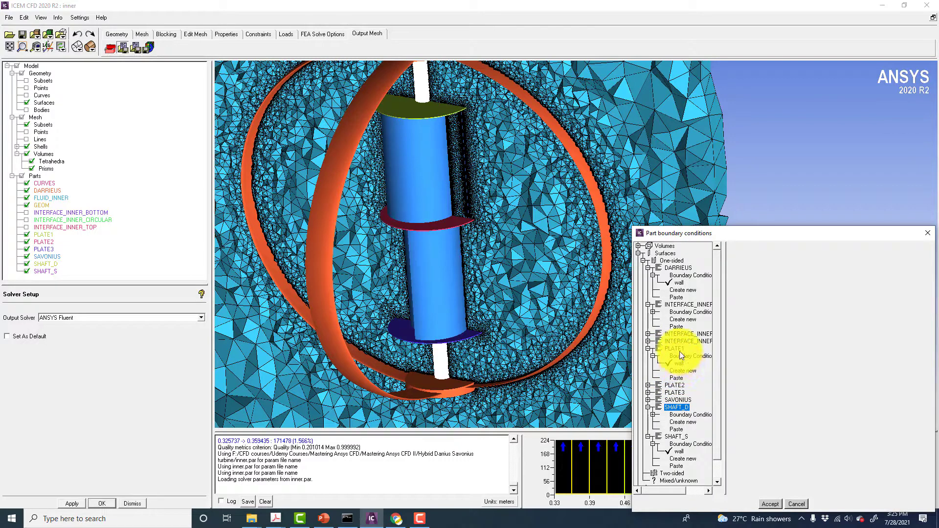
pyautogui.click(430, 114)
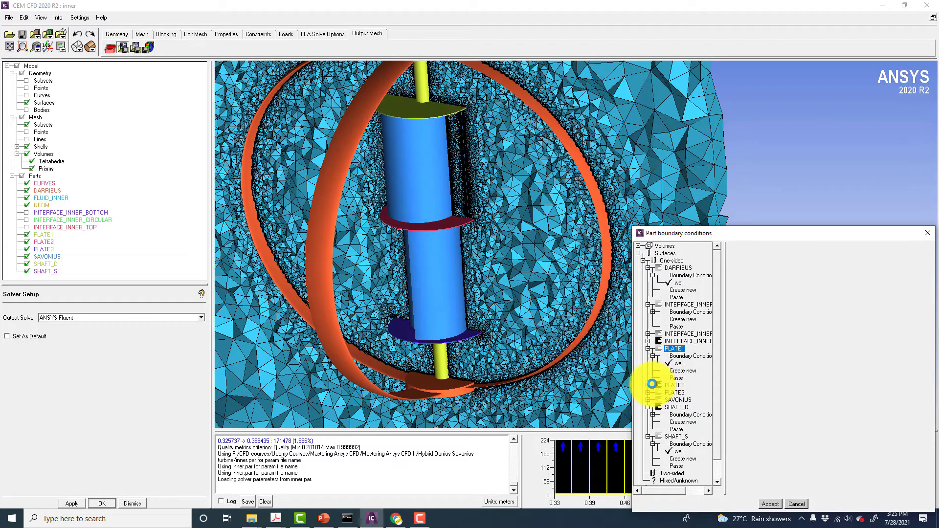
# Highlight PLATE2 and PLATE3 on the turbine and accept the part boundary conditions
pyautogui.click(648, 386)
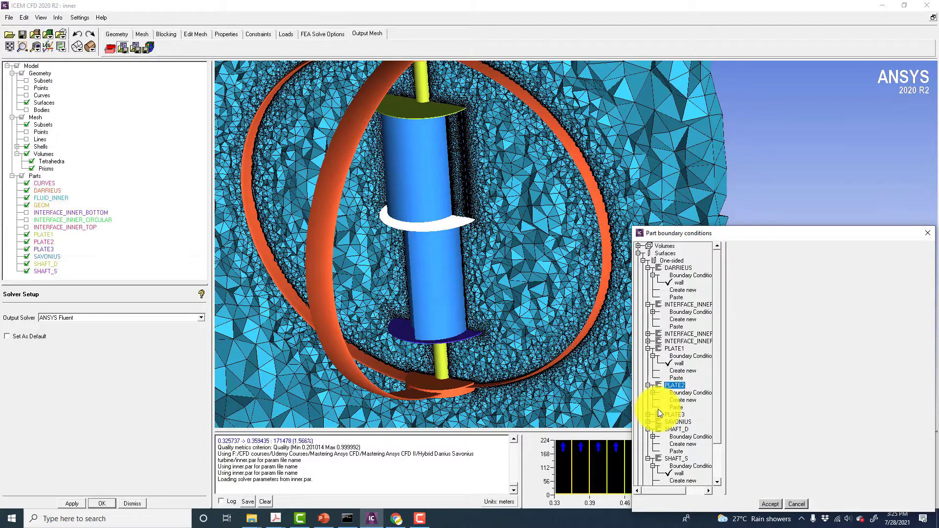
pyautogui.click(455, 342)
pyautogui.moveTo(456, 300); pyautogui.dragTo(413, 246, button='middle')
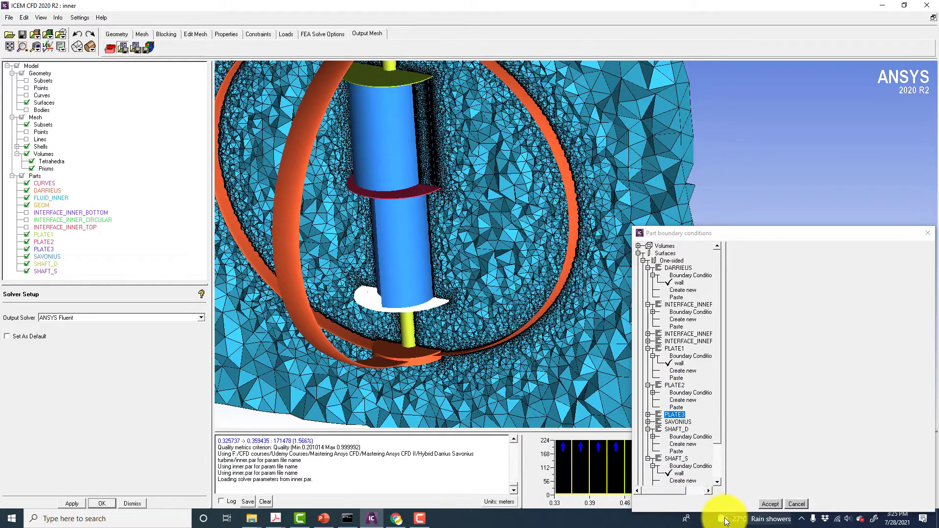
pyautogui.click(773, 507)
# Start writing the solver input for ANSYS Fluent and save the current project
pyautogui.scroll(-3, 533, 264)
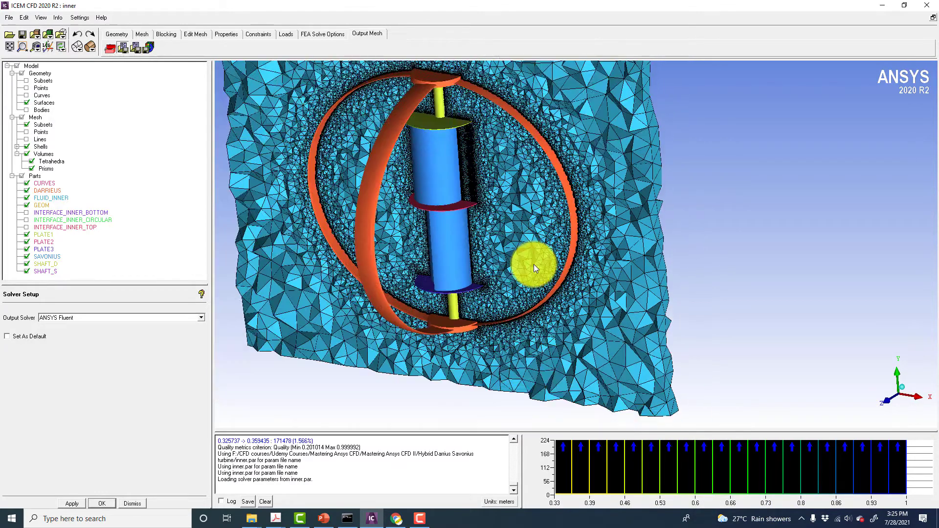
pyautogui.click(149, 49)
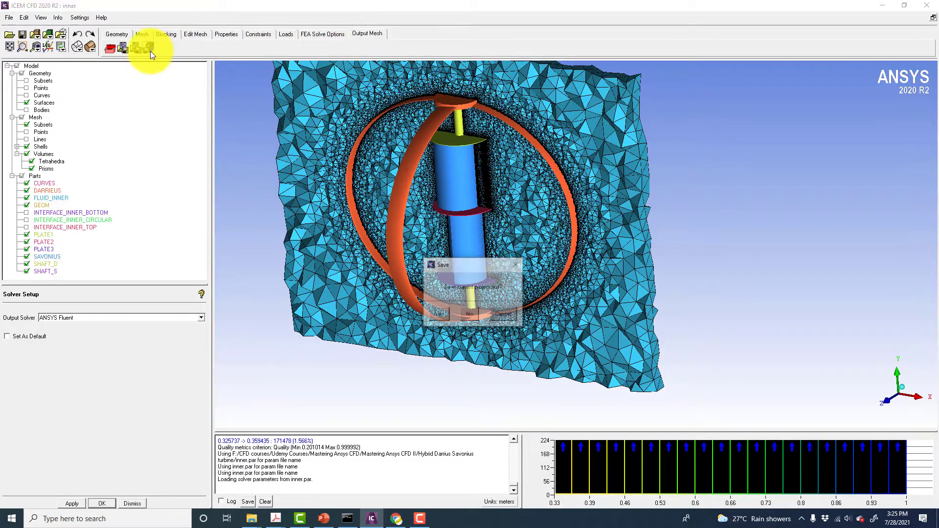
pyautogui.click(437, 319)
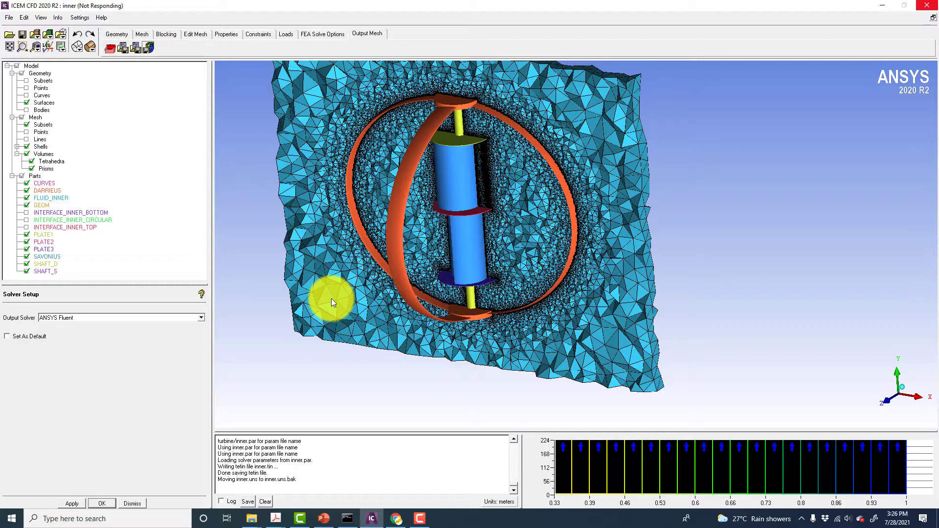
pyautogui.click(420, 518)
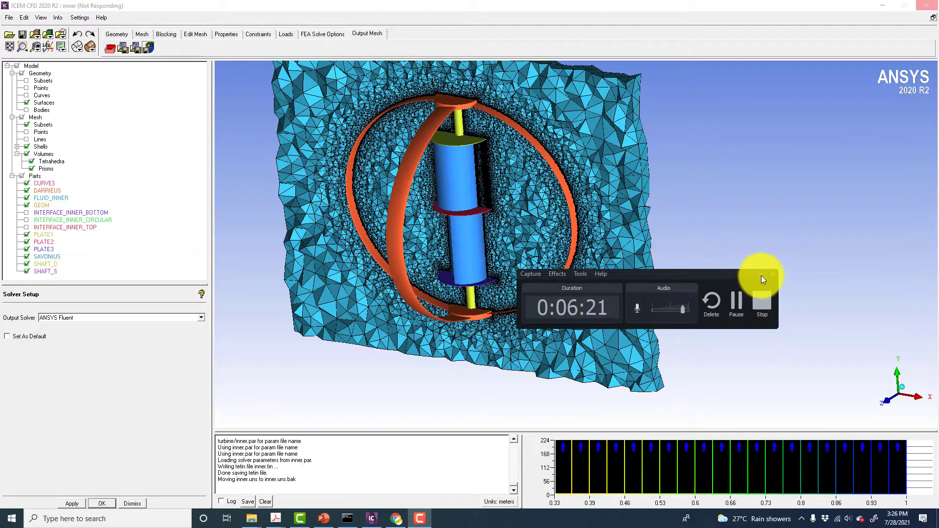
pyautogui.click(762, 277)
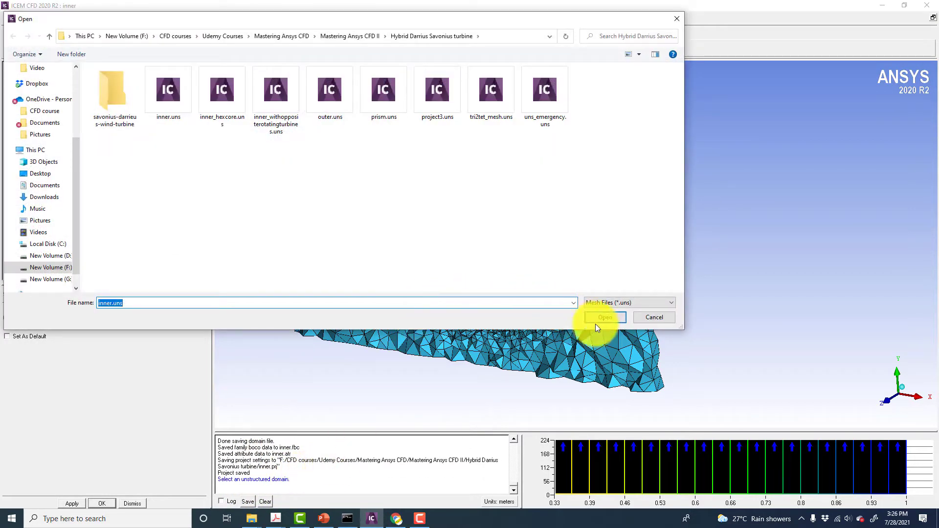
# Export inner.uns as a 3D Fluent mesh with the output file named inner, overwriting the existing inner.msh
pyautogui.click(604, 318)
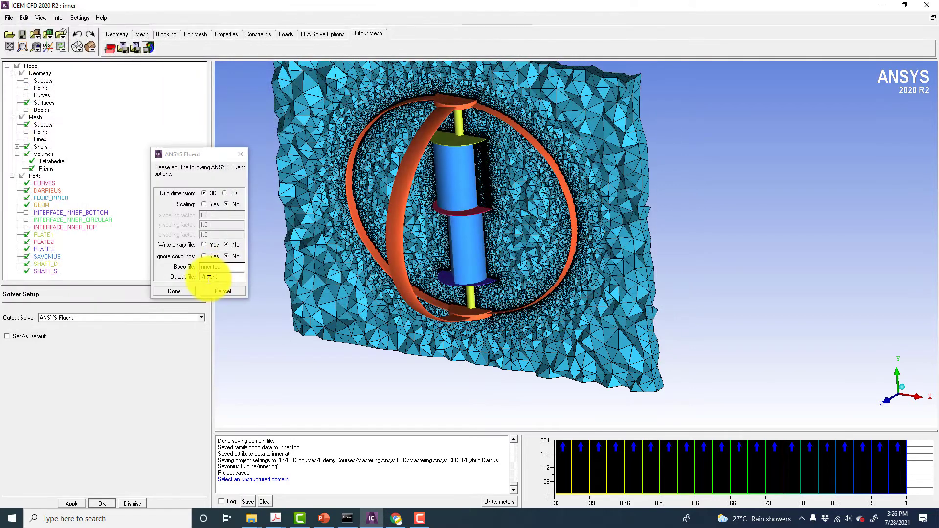
pyautogui.moveTo(204, 279); pyautogui.dragTo(229, 279)
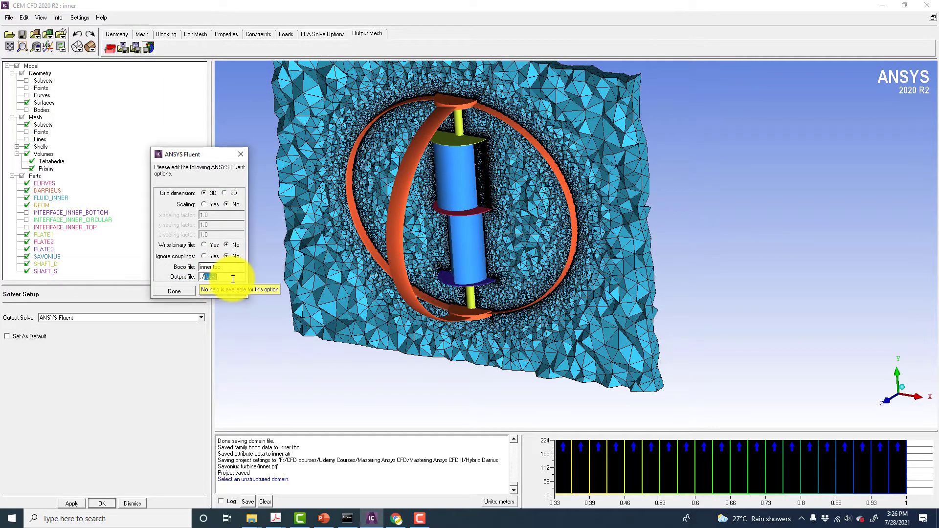
pyautogui.write('inner')
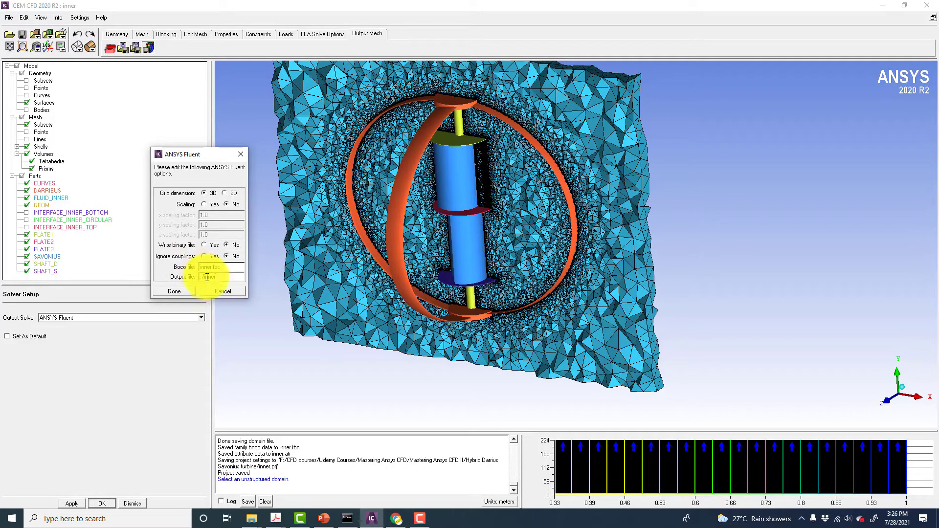
pyautogui.click(181, 291)
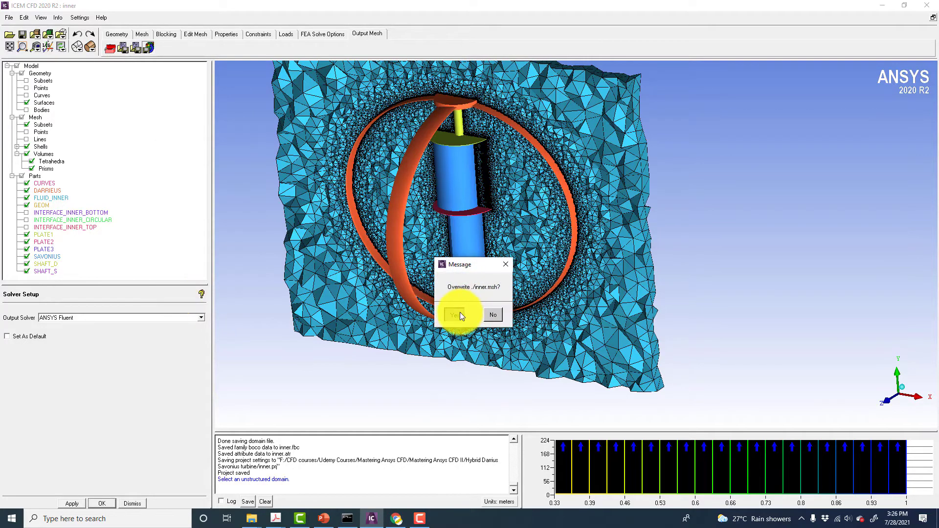
pyautogui.click(457, 315)
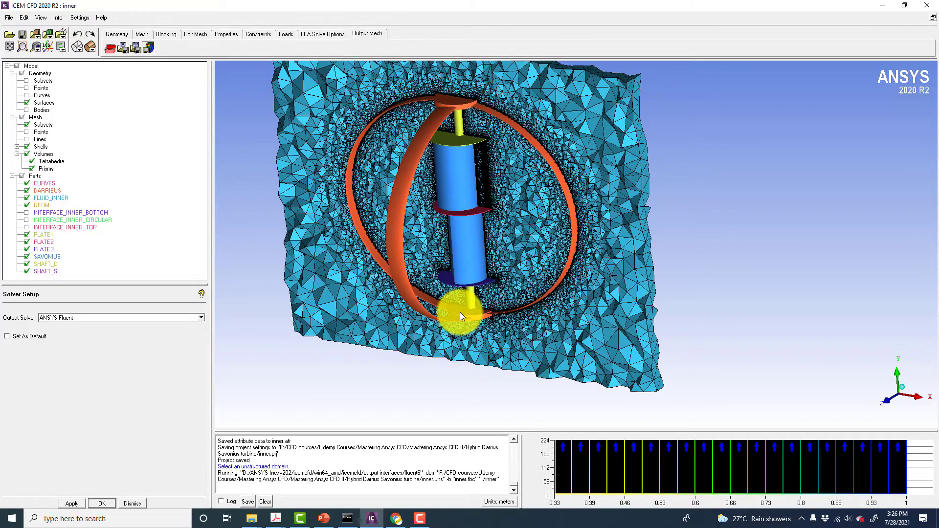